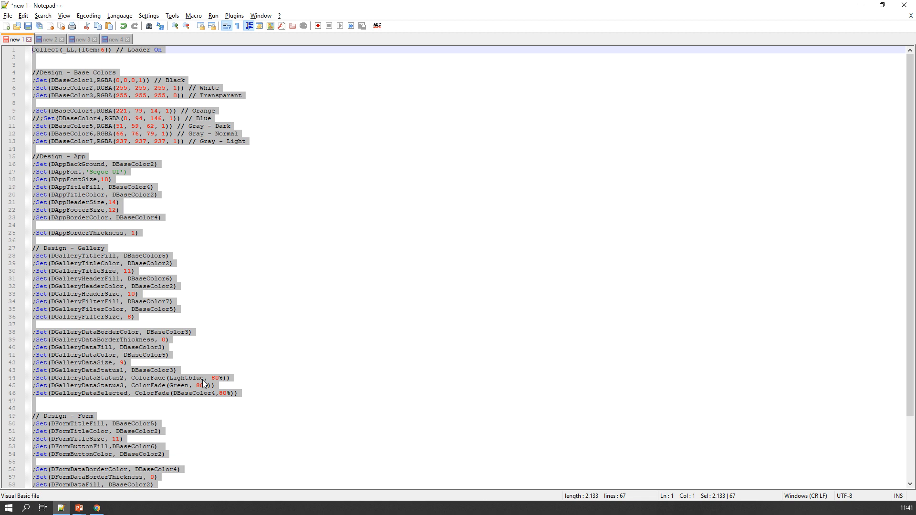
Step: Check which syntax highlighting language is assigned to the color scheme script
left_click(125, 16)
mouse_move(147, 225)
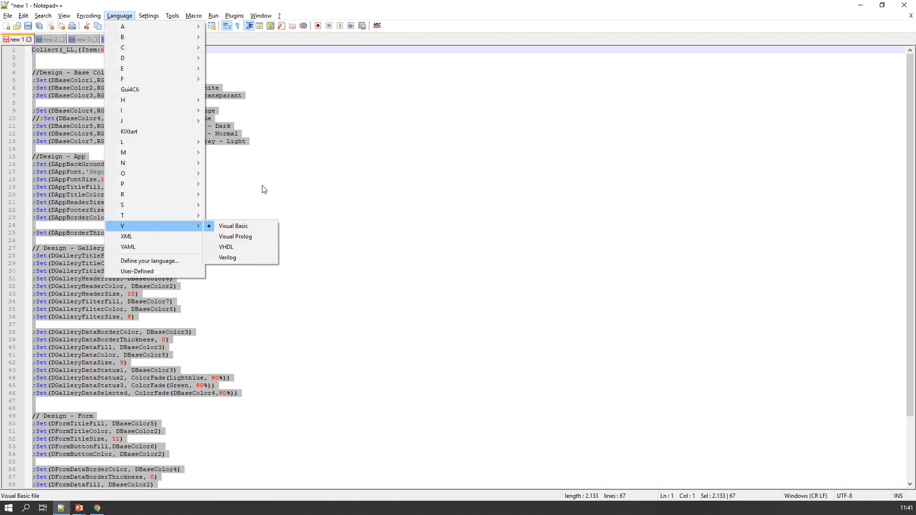
left_click(299, 226)
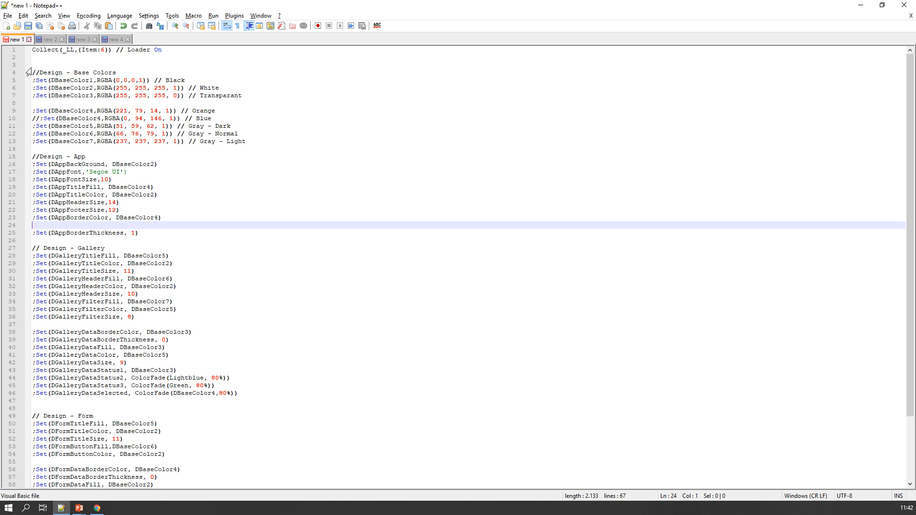
Step: Review the base color and app design sections, and check where the app border color's base color is used
left_click_drag(32, 72, 282, 143)
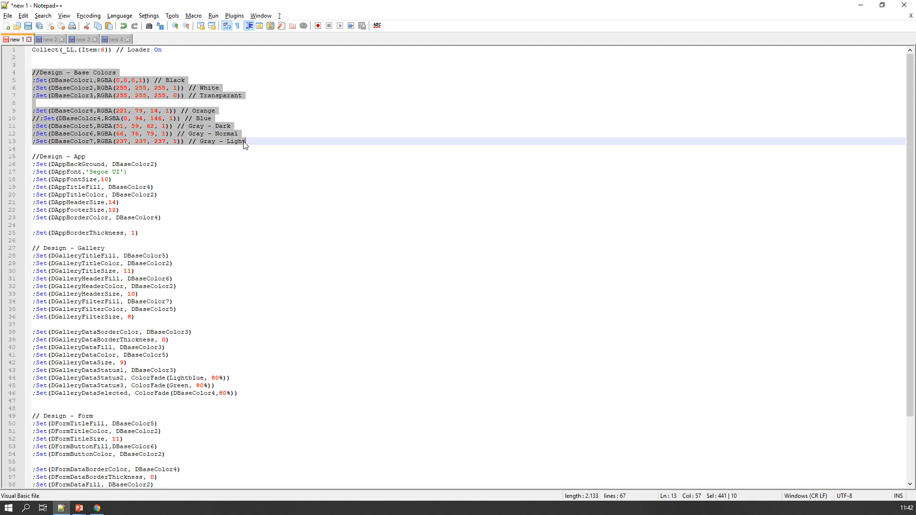
left_click_drag(32, 157, 189, 225)
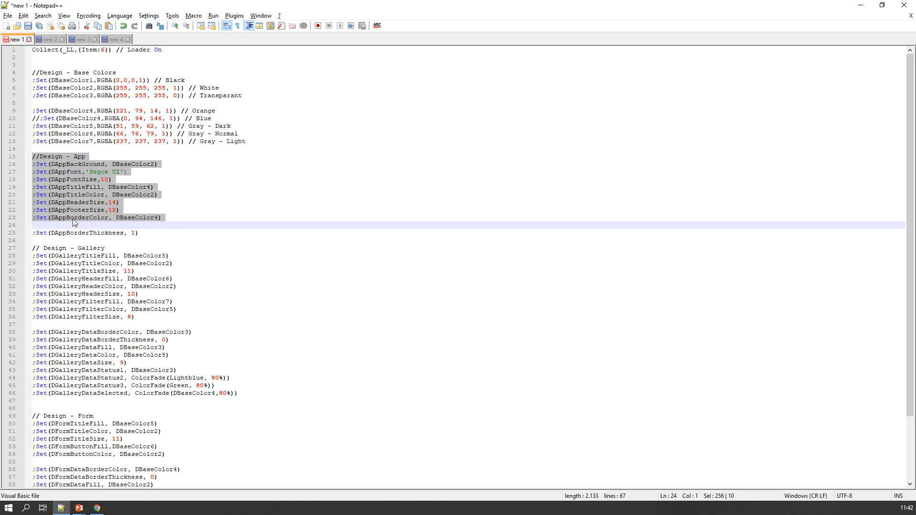
double_click(139, 220)
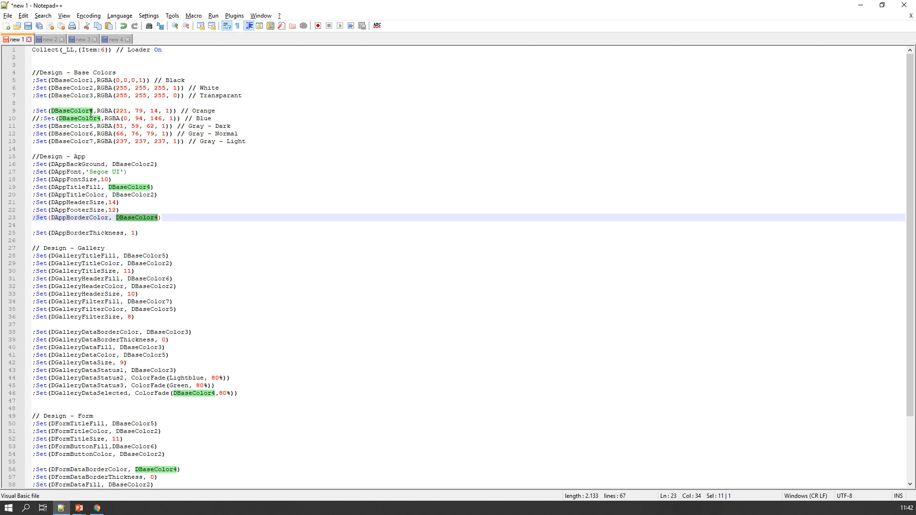
Step: Uncomment the blue DBaseColor4 line and comment out the orange DBaseColor4 line
left_click(41, 119)
key("BackSpace")
key("BackSpace")
key("Up")
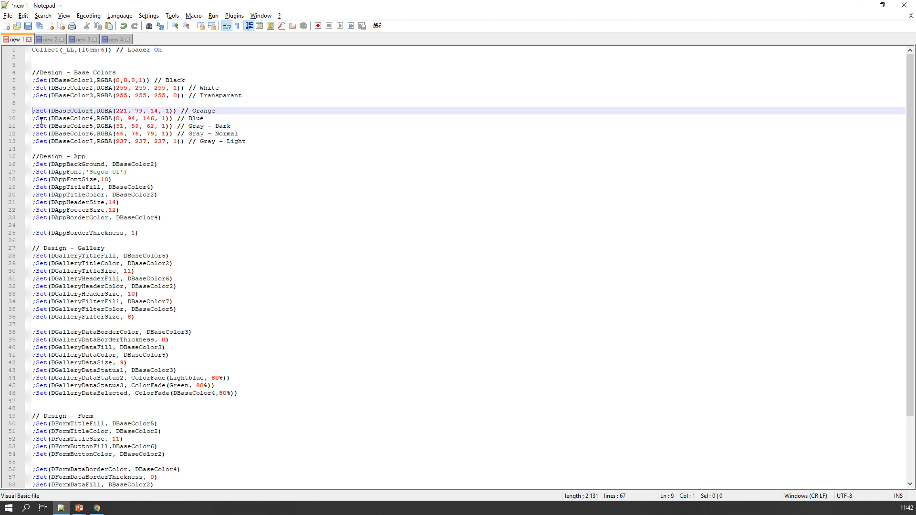
type("//")
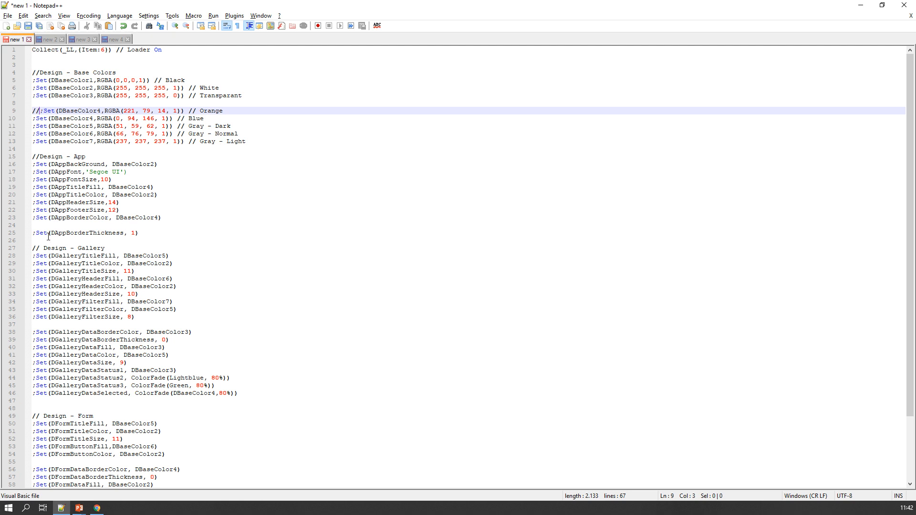
Step: Examine the gallery design section group by group: title, header, filter and data settings
left_click_drag(32, 248, 184, 318)
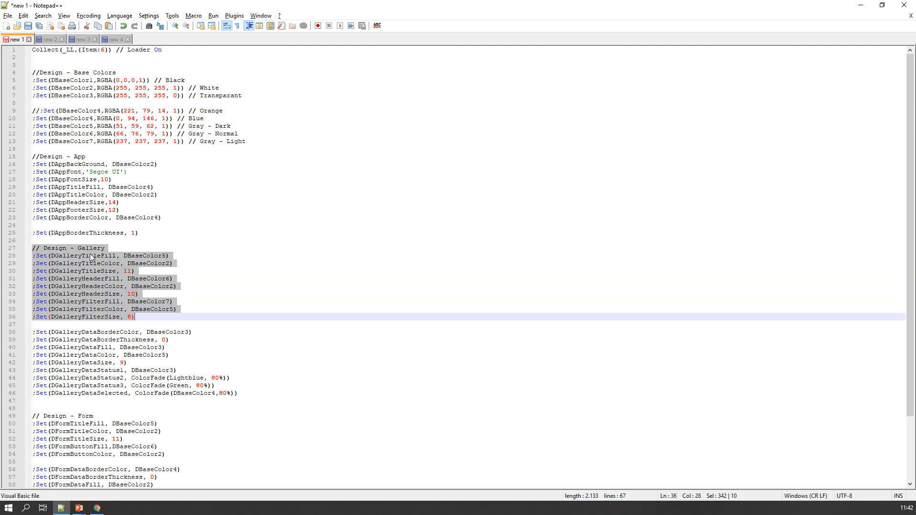
left_click_drag(156, 273, 26, 264)
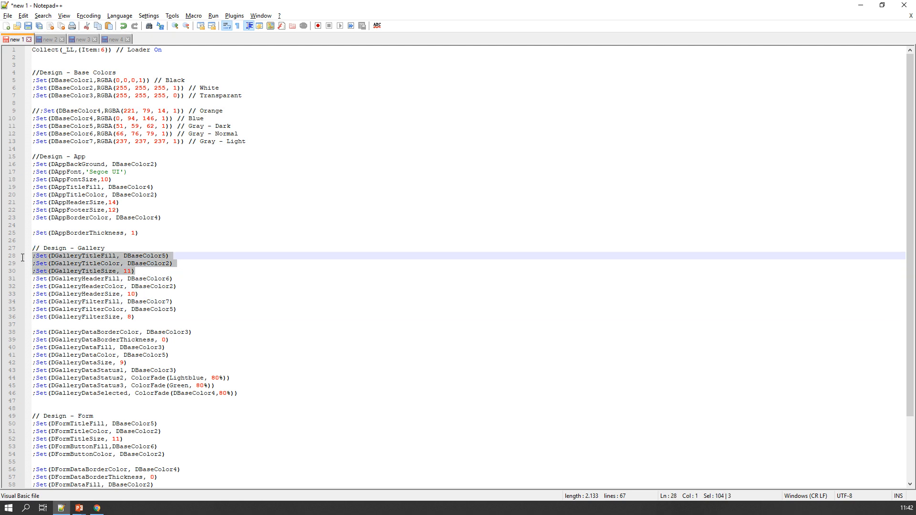
left_click(135, 294)
left_click_drag(139, 294, 32, 279)
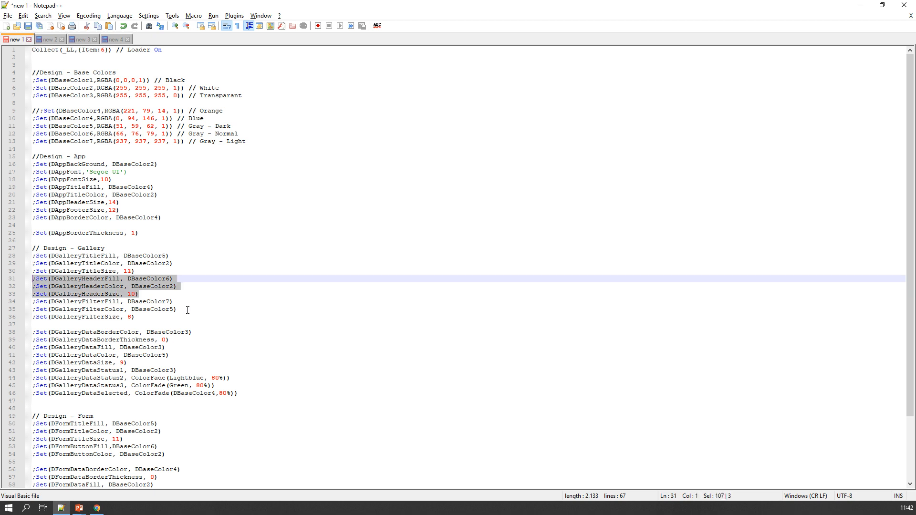
left_click_drag(176, 317, 30, 302)
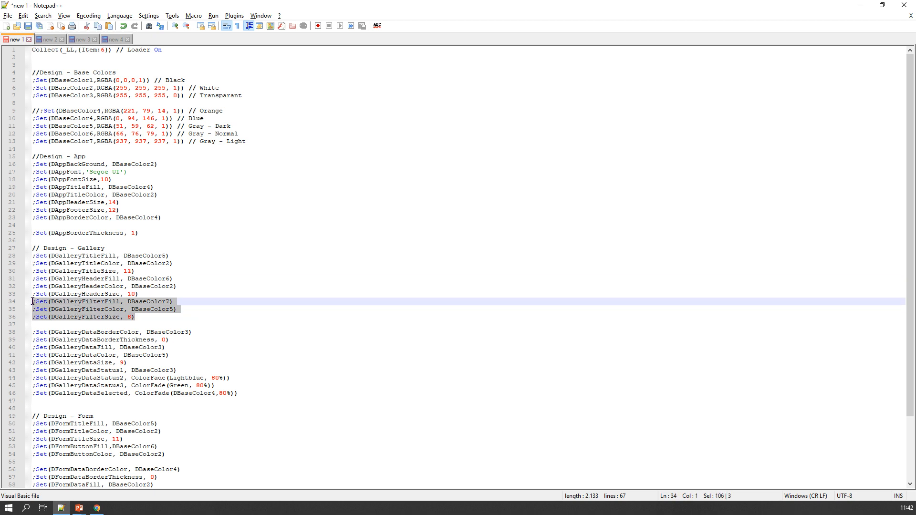
left_click_drag(260, 394, 17, 333)
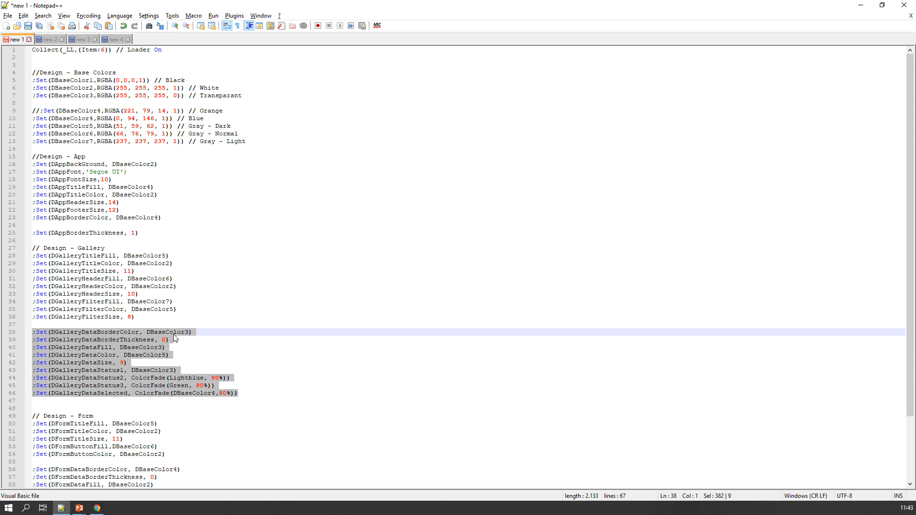
Step: Set DGalleryDataBorderThickness to 1 in the gallery data settings
left_click_drag(170, 340, 15, 342)
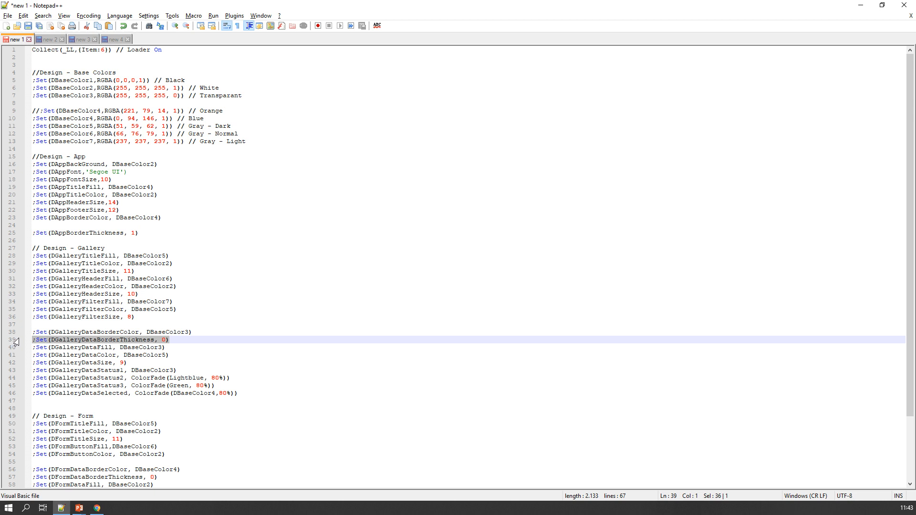
left_click(166, 340)
key("BackSpace")
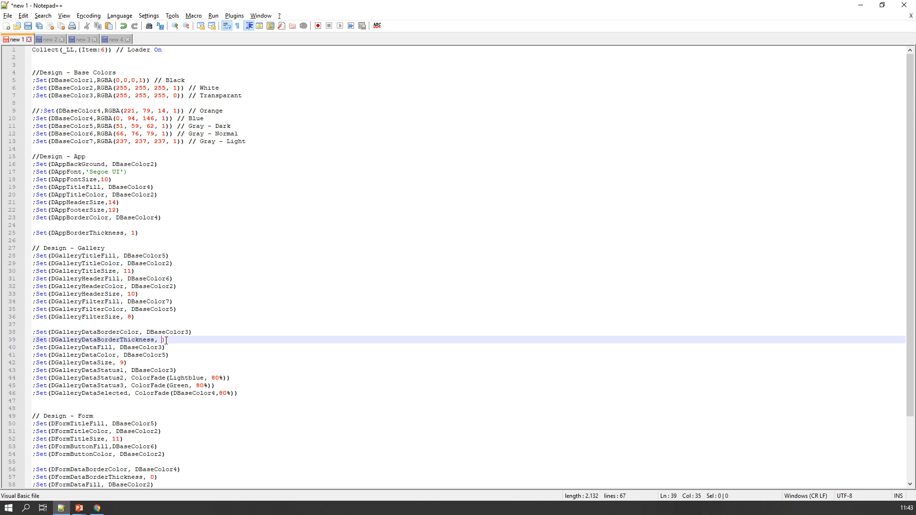
type("1")
Step: Set DGalleryDataBorderColor to DBaseColor4 by copying the variable name from the blue base color line
double_click(92, 334)
double_click(179, 332)
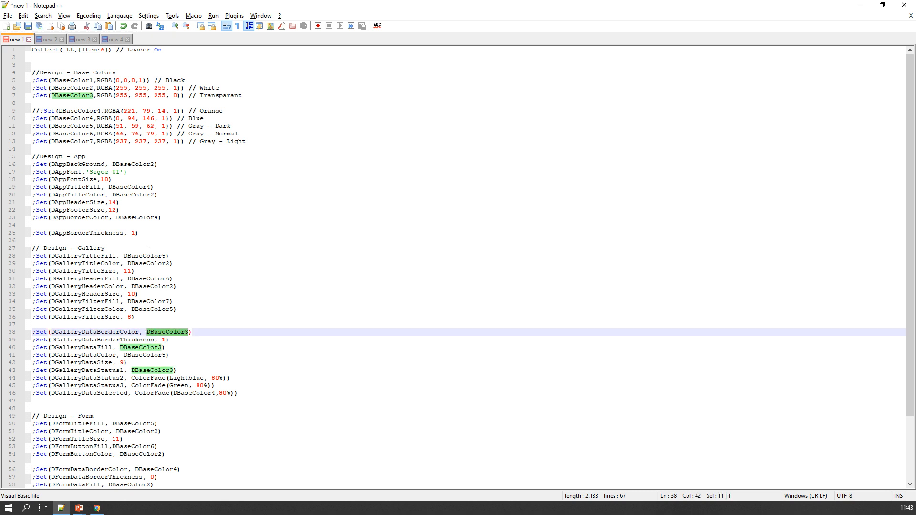
double_click(75, 119)
key("ctrl+c")
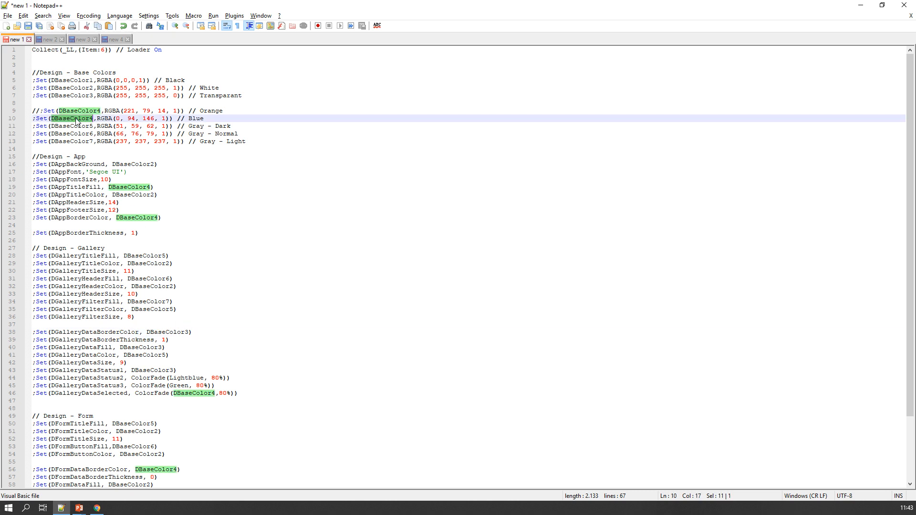
double_click(169, 333)
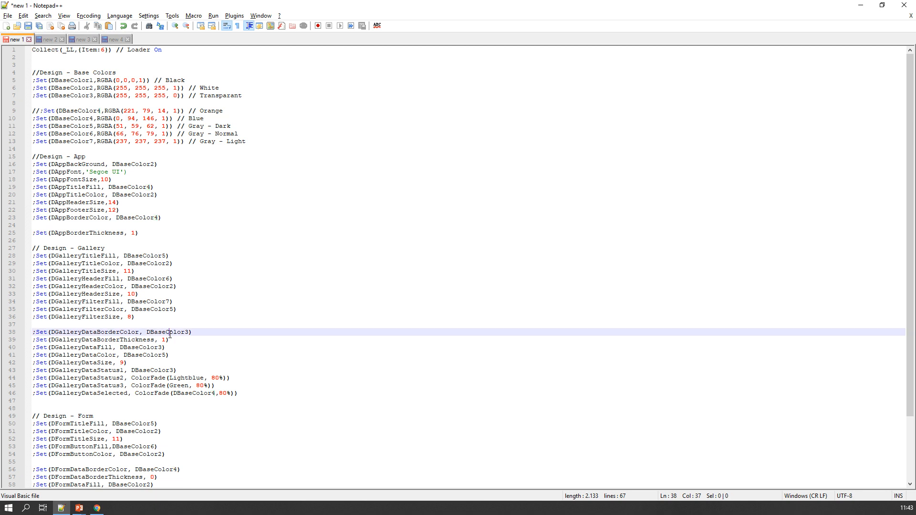
key("ctrl+v")
Step: Review the gallery data fill, app background, gallery status and selection colors, and the form design section
left_click_drag(43, 349, 172, 359)
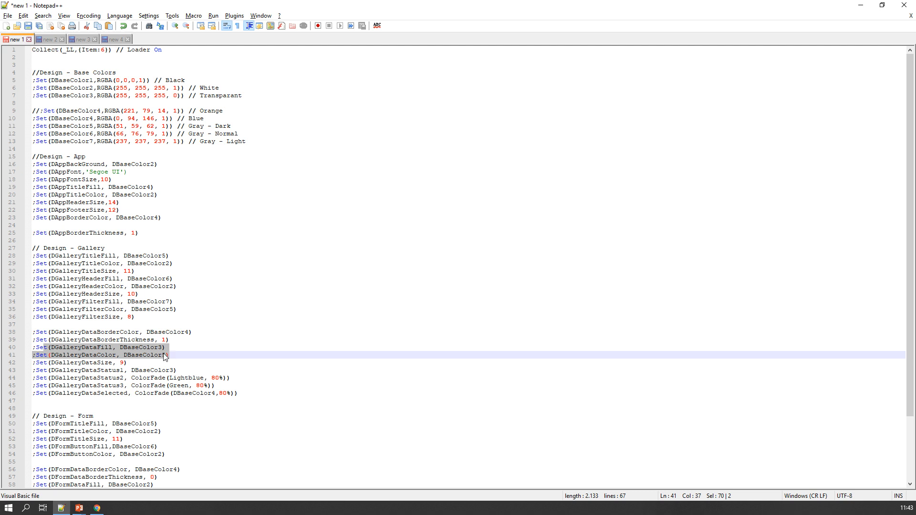
double_click(155, 348)
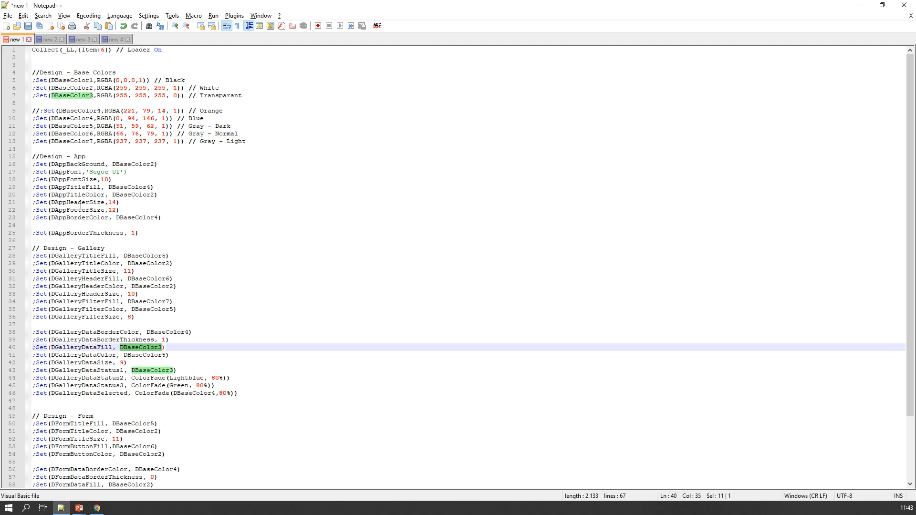
double_click(76, 165)
double_click(133, 164)
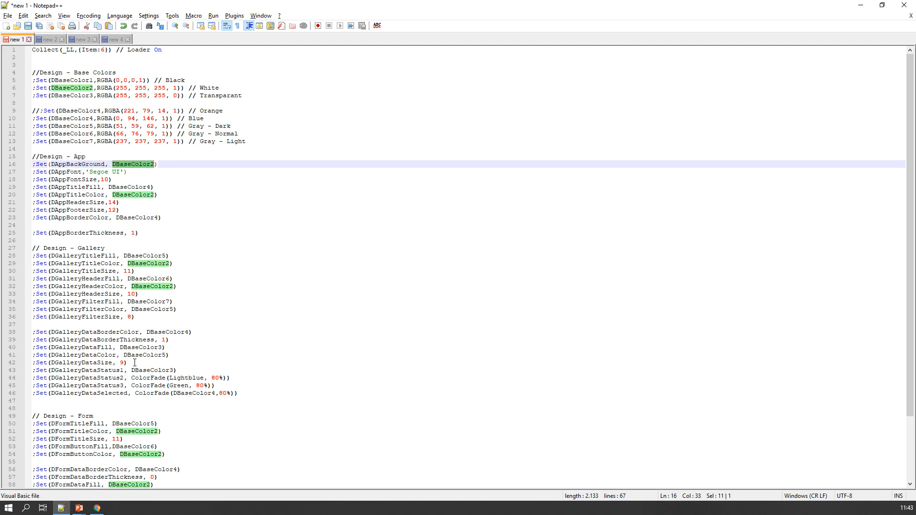
scroll(135, 363, "down", 1)
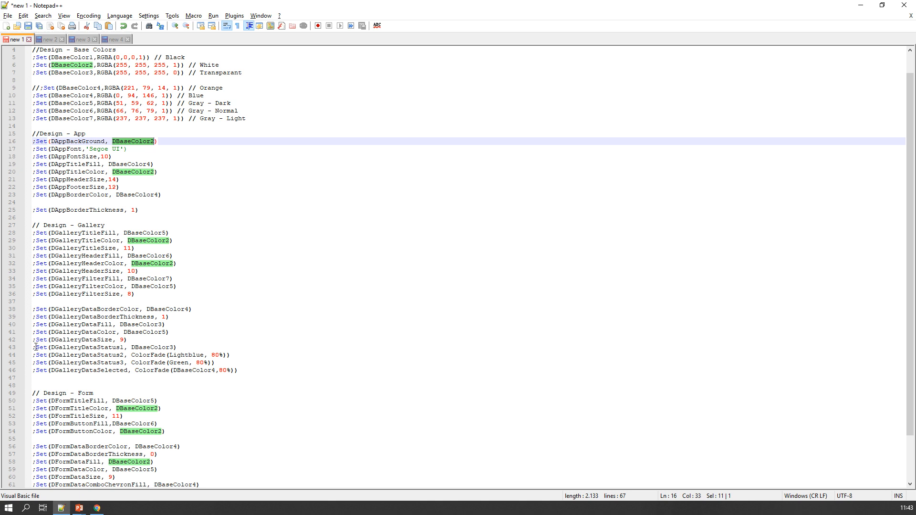
left_click_drag(33, 347, 261, 370)
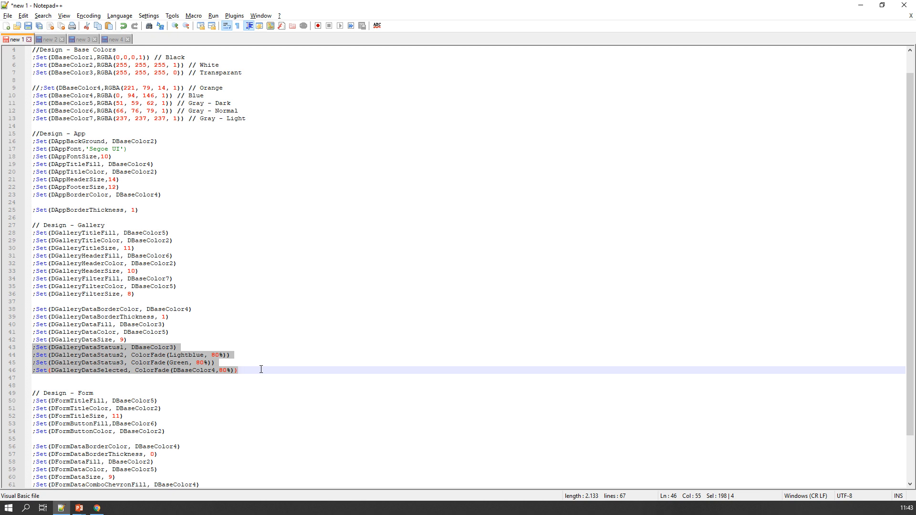
scroll(261, 370, "down", 1)
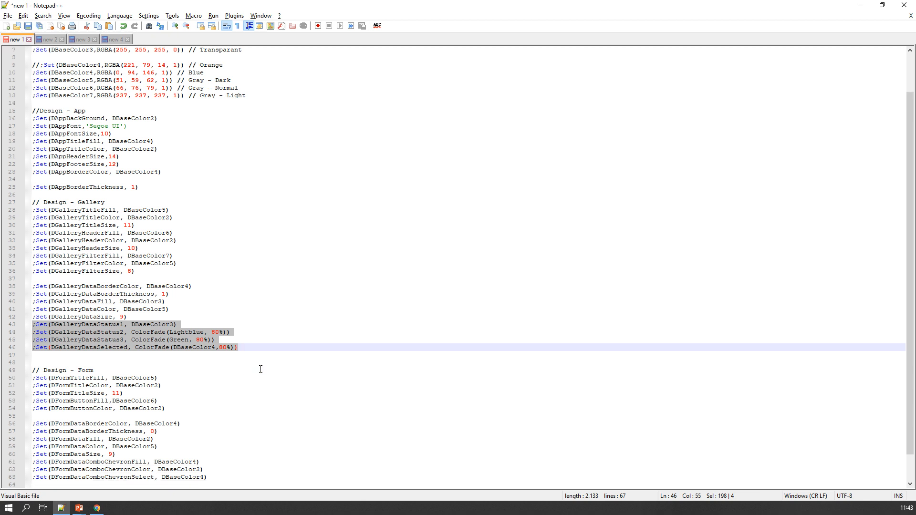
scroll(261, 370, "down", 1)
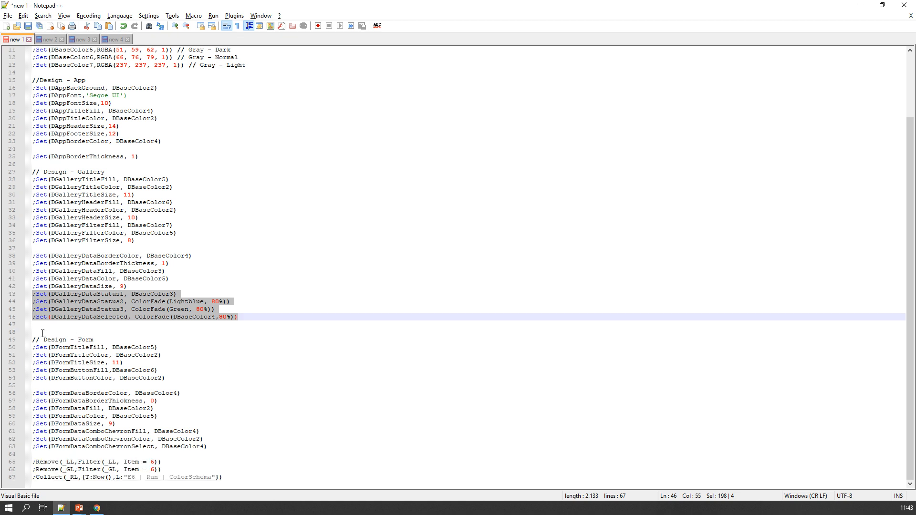
left_click_drag(33, 339, 34, 428)
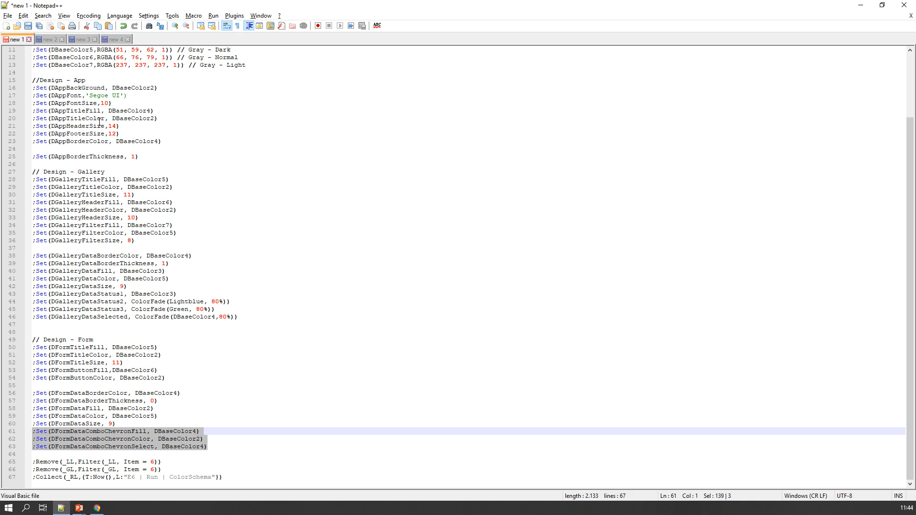
Step: Copy the whole script and, in PowerApps, replace the OnChange formula of toggle E_6 with it
left_click(148, 179)
key("ctrl+a")
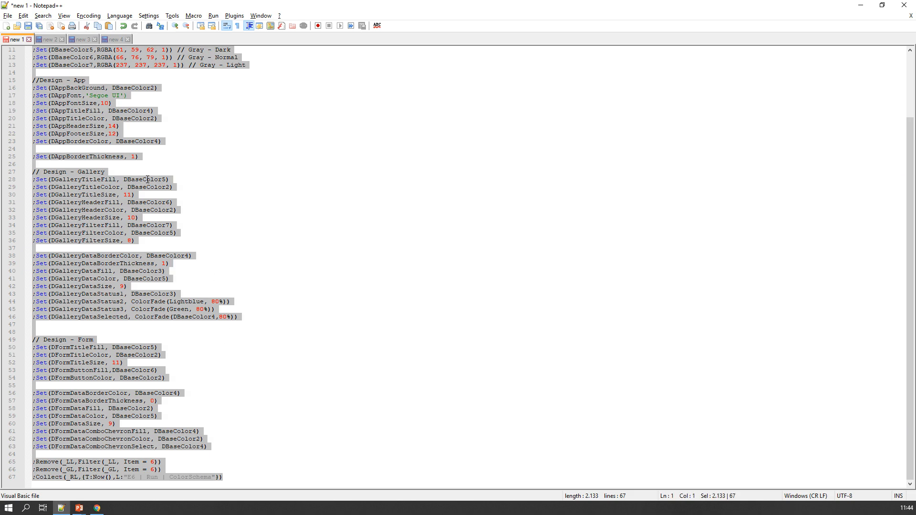
key("alt+Tab")
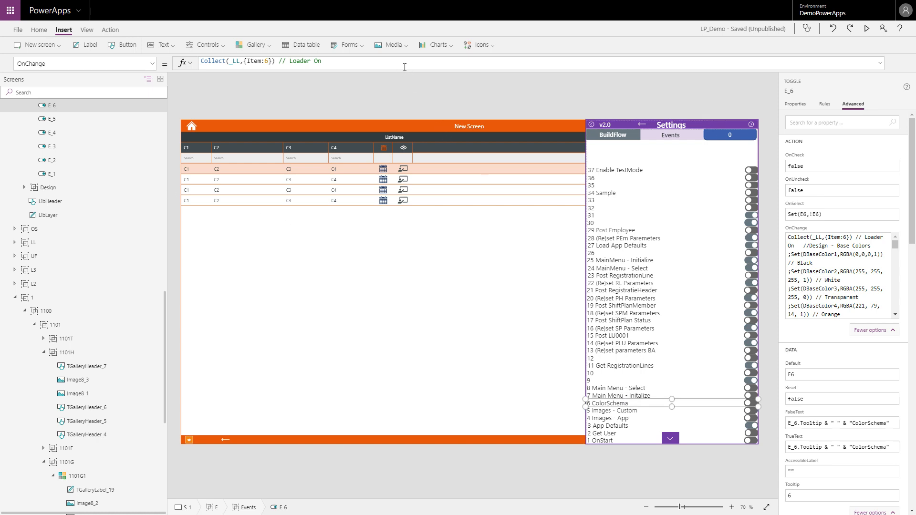
left_click(405, 66)
key("ctrl+a")
key("BackSpace")
key("ctrl+v")
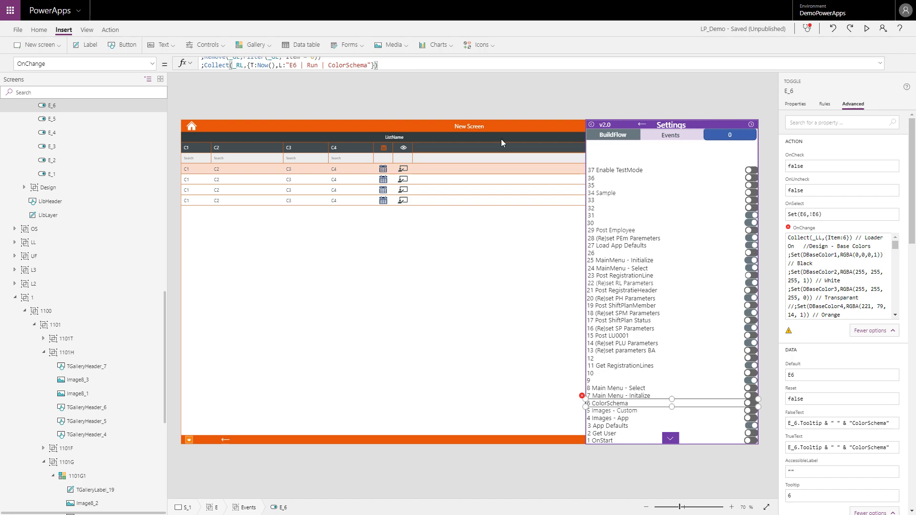
Step: Preview the app and run event 6 ColorSchema to apply the new colors
left_click(868, 30)
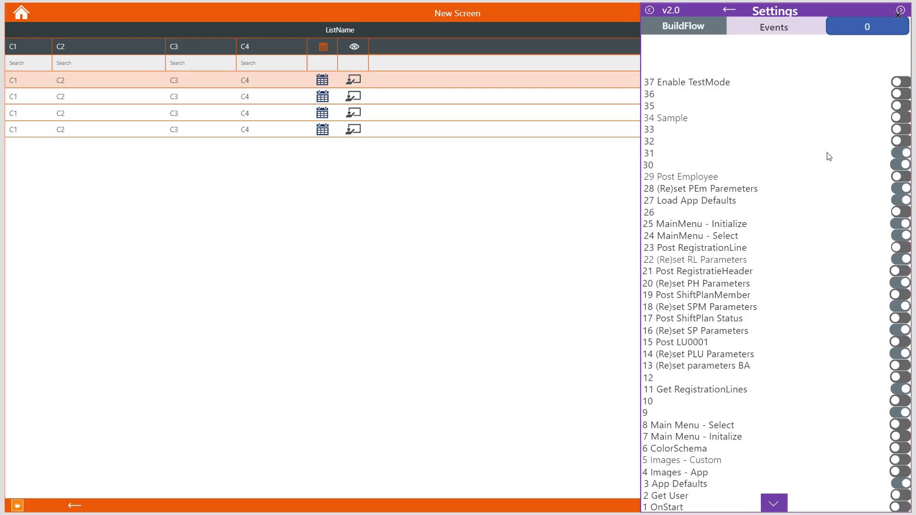
left_click(677, 451)
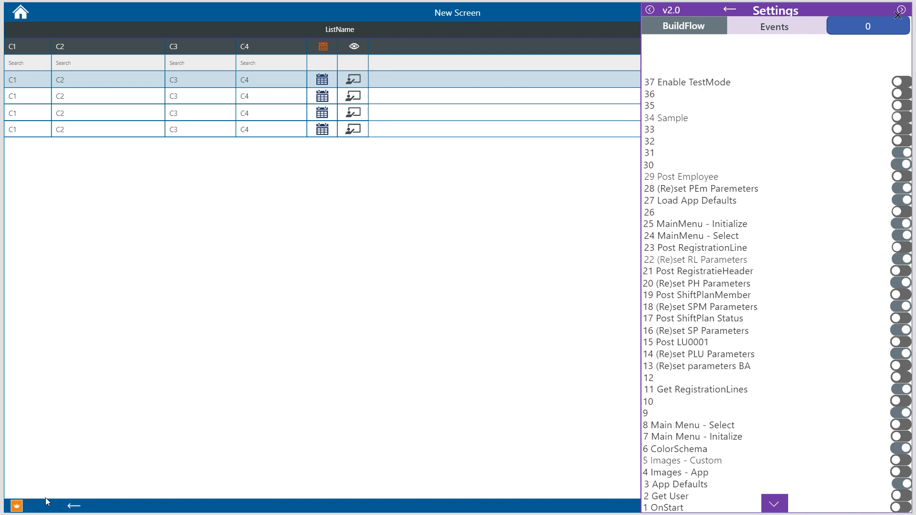
Step: Switch back to Notepad++ and check where DBaseColor6 and the form data border's base color are used in the script
key("alt+Tab")
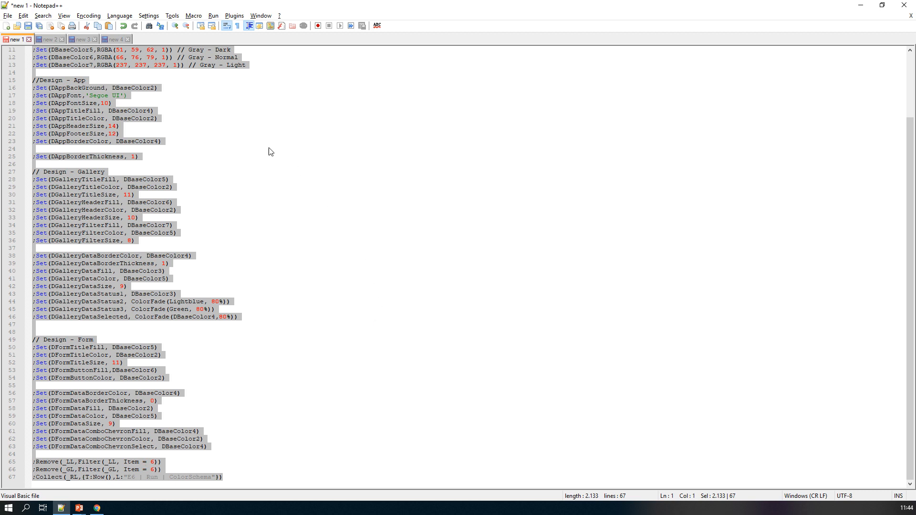
left_click(177, 74)
scroll(157, 105, "up", 2)
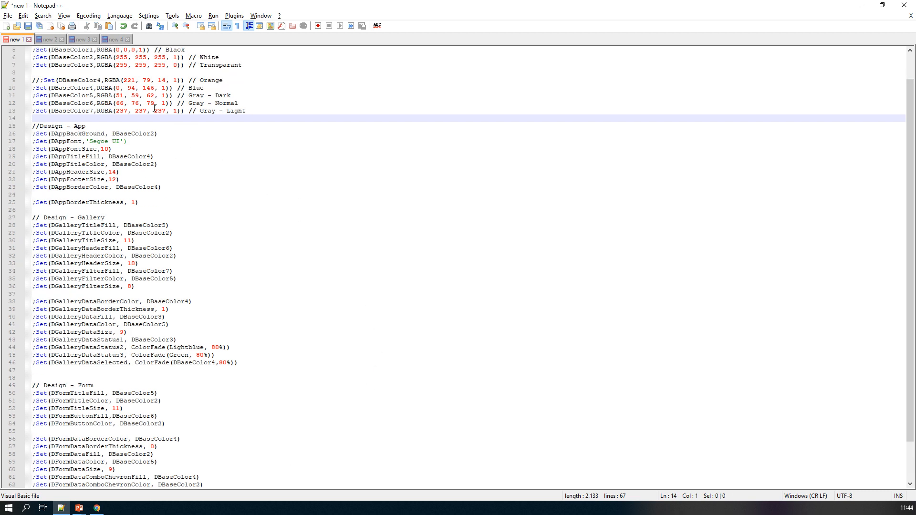
left_click(81, 110)
double_click(81, 104)
key("ctrl+c")
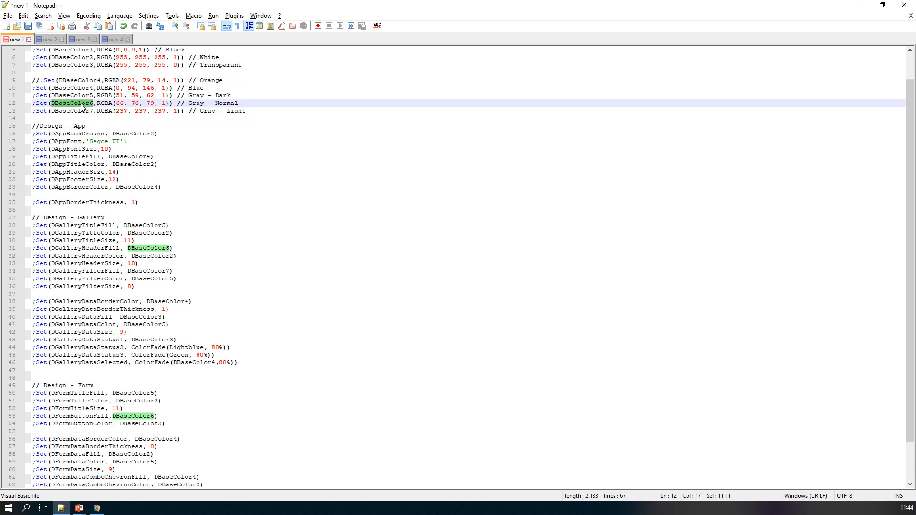
scroll(212, 340, "down", 2)
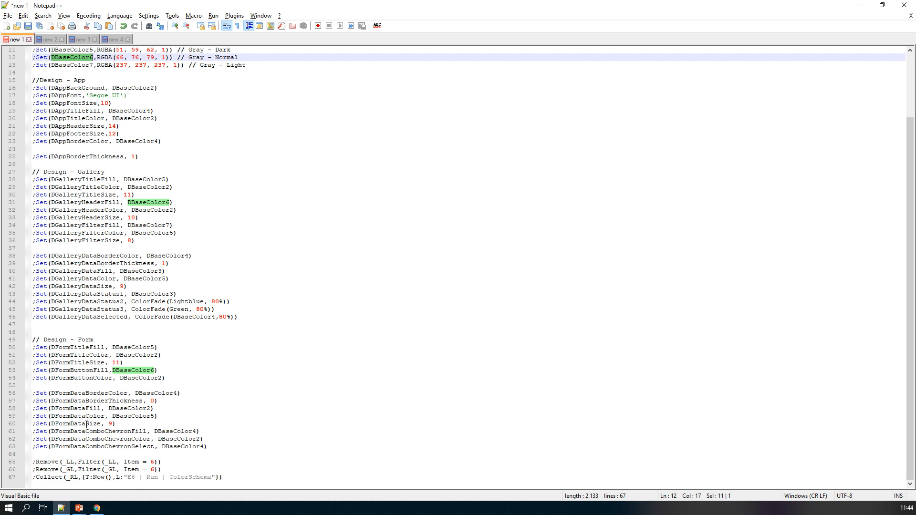
double_click(145, 392)
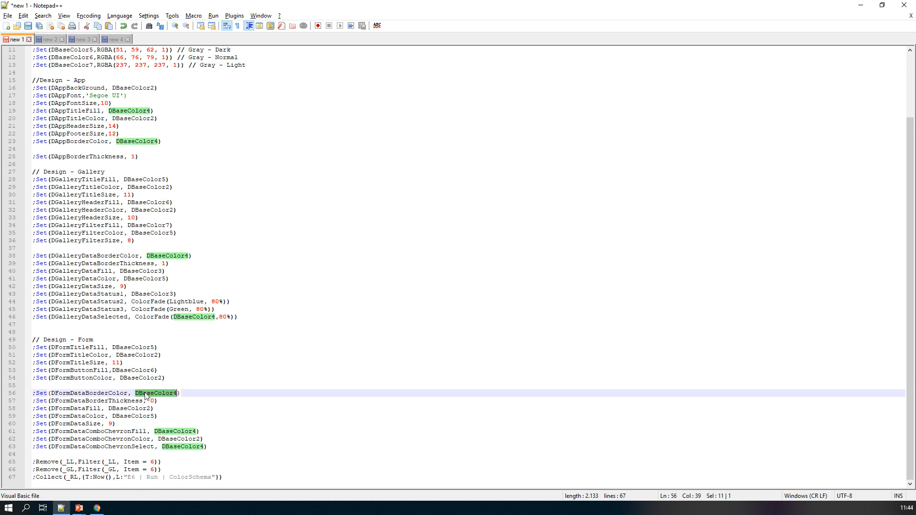
Step: Set the DFormDataBorderColor variable to DBaseColor6, copy the whole script and switch to PowerApps
key("ctrl+v")
left_click(155, 432)
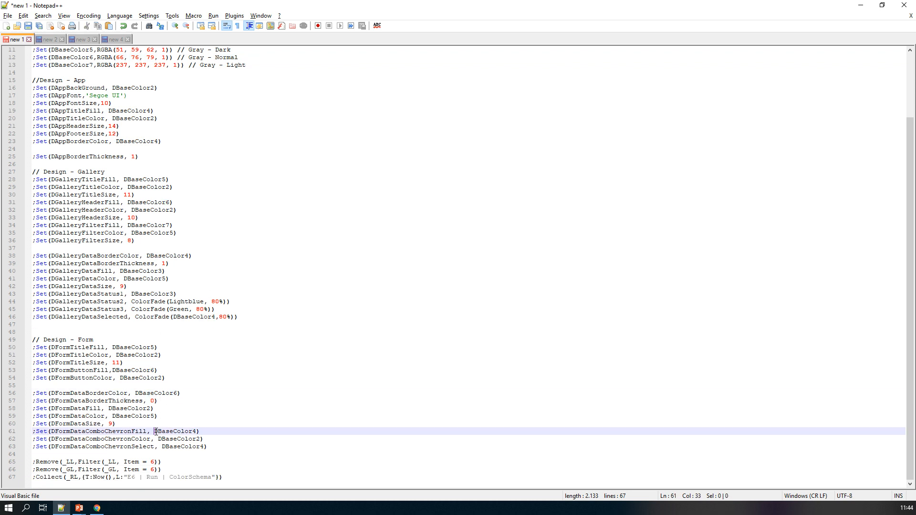
key("ctrl+a")
key("alt+Tab")
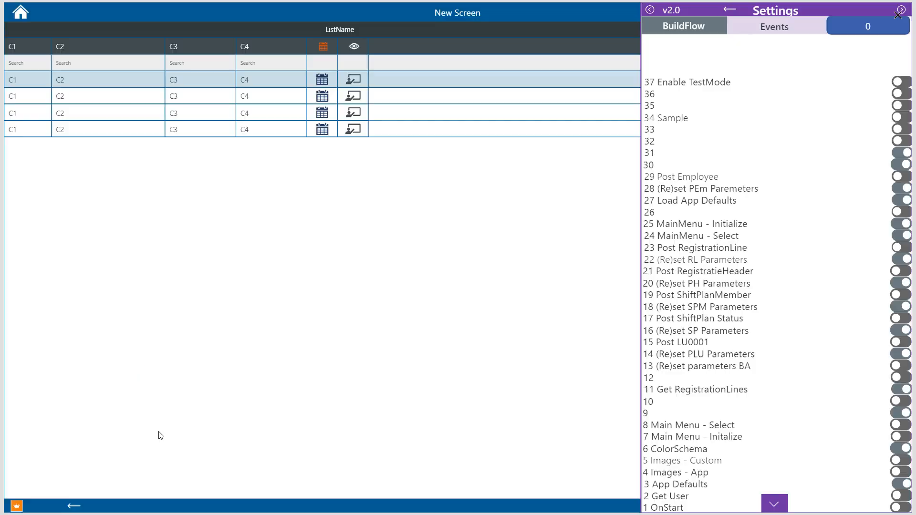
Step: Exit the app preview and replace the OnChange formula of toggle E_6 with the copied script
left_click(899, 15)
left_click(629, 406)
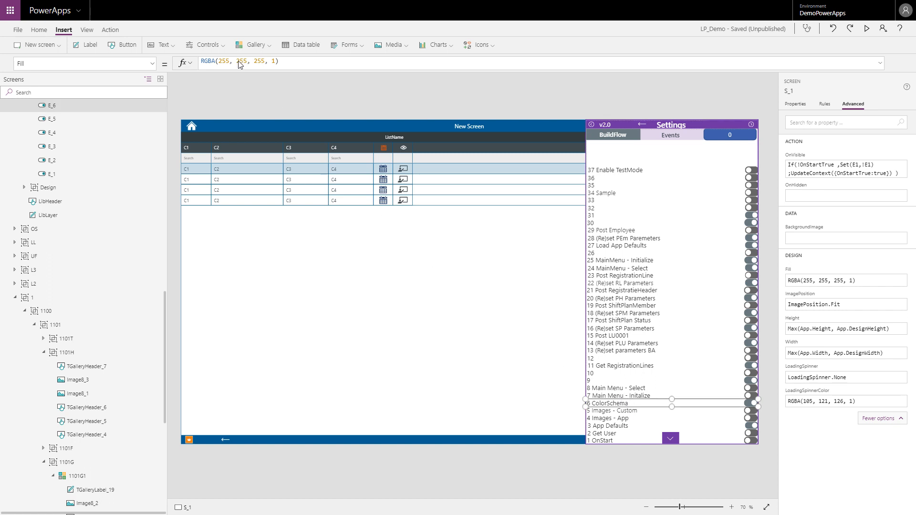
left_click(328, 59)
key("ctrl+a")
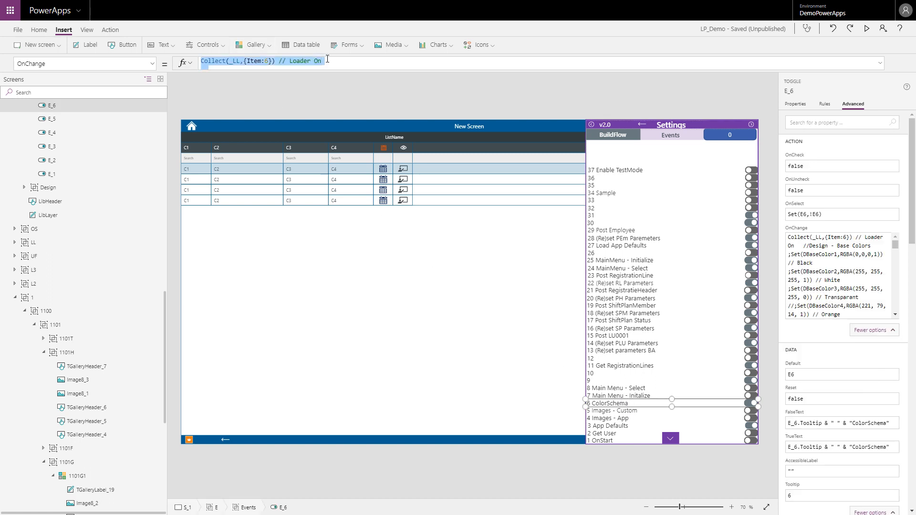
key("ctrl+v")
left_click(752, 406)
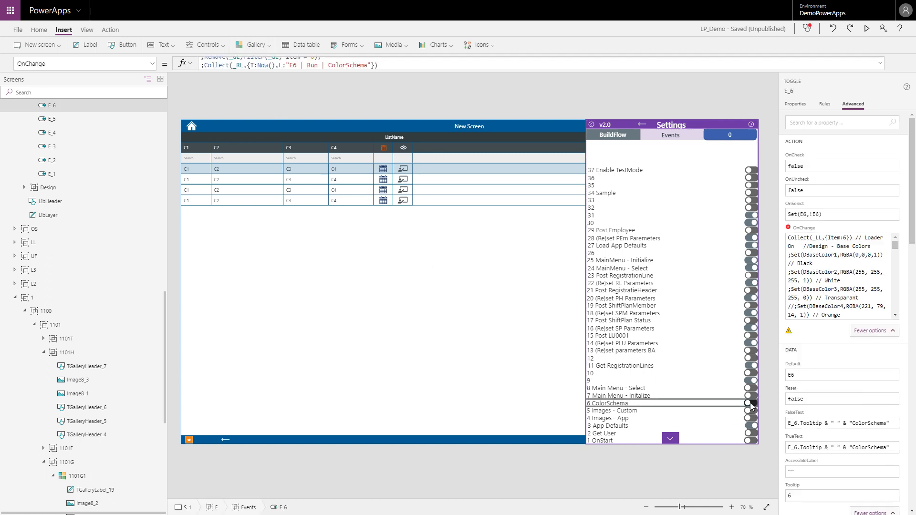
Step: Preview the app, run event 6 ColorSchema and return to the editor
left_click(867, 29)
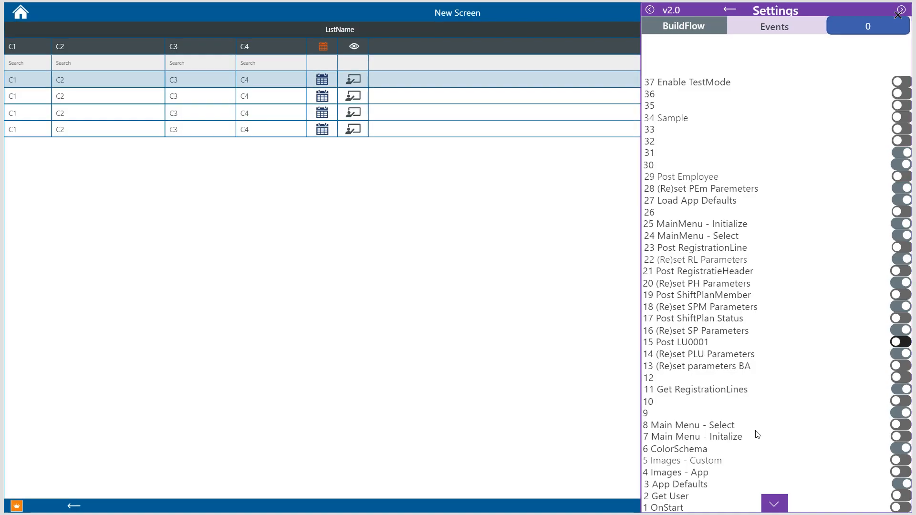
left_click(700, 454)
left_click(702, 454)
left_click(898, 14)
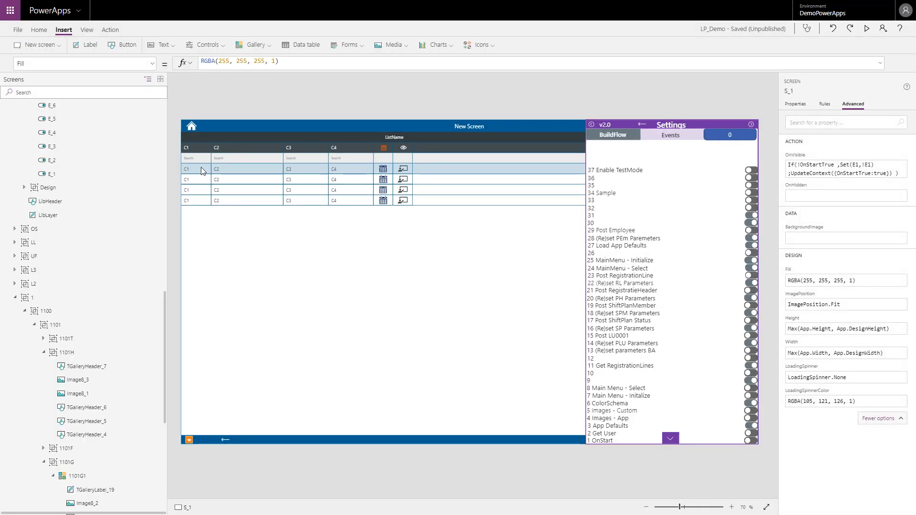
Step: Select all labels and icons in the gallery's first row and check which variable their BorderColor property uses
left_click(202, 170)
left_click(241, 168, "ctrl")
left_click(296, 170, "ctrl")
left_click(348, 168, "ctrl")
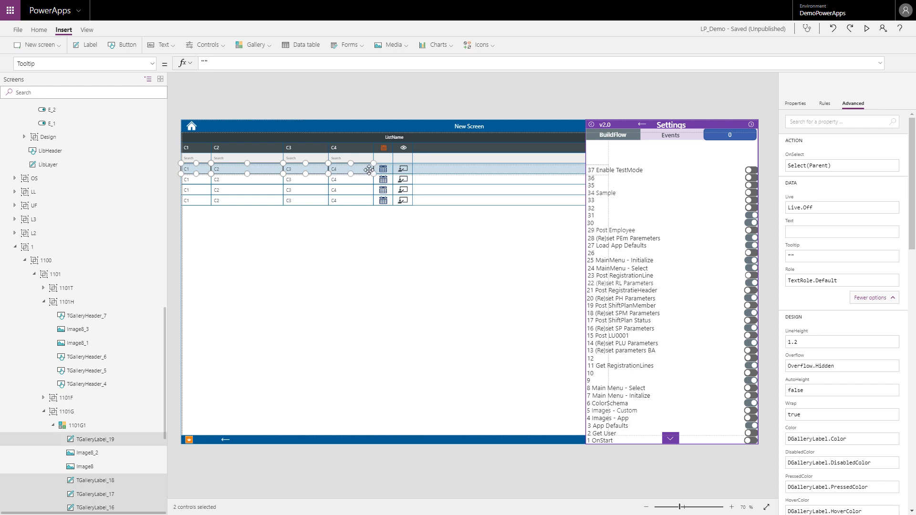
left_click(384, 169, "ctrl")
left_click(405, 169, "ctrl")
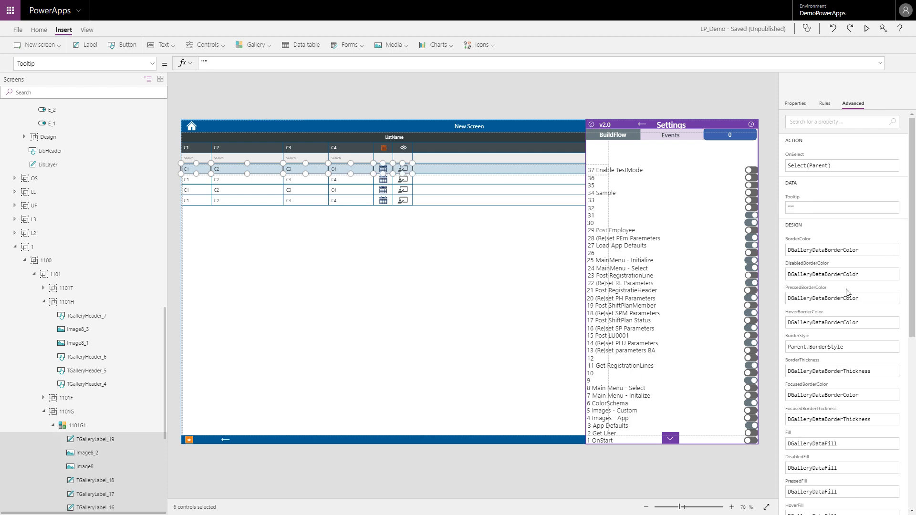
left_click(859, 248)
left_click_drag(859, 248, 788, 251)
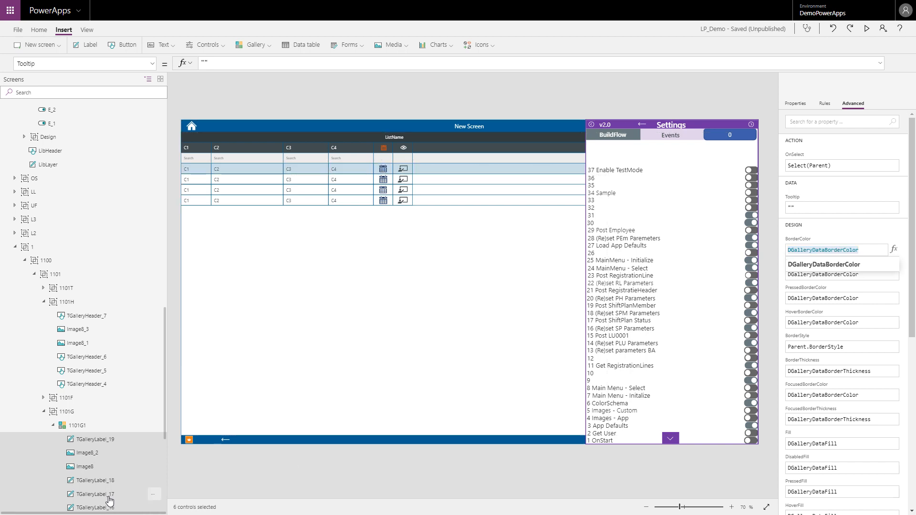
Step: Switch to Notepad++ and check the base color assigned to DFormDataBorderColor and where DBaseColor6 is used and defined
key("alt+Tab")
left_click(108, 408)
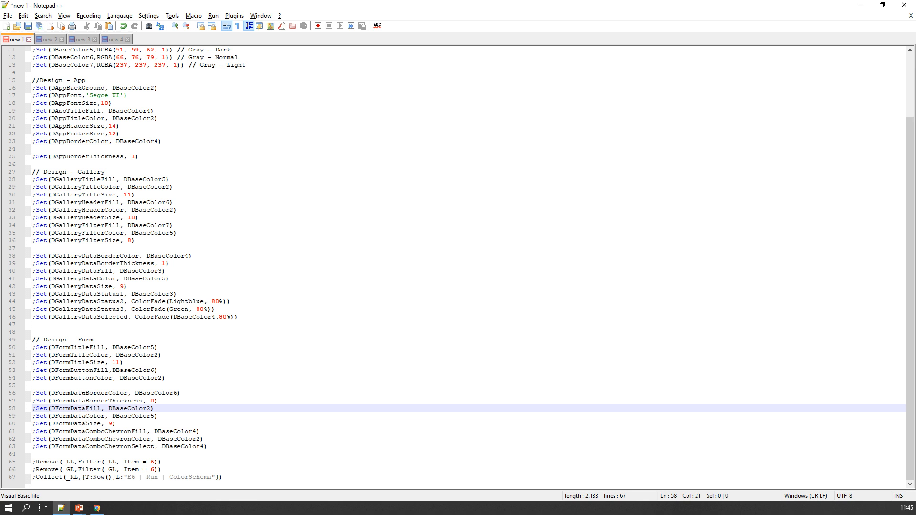
left_click(83, 396)
double_click(159, 393)
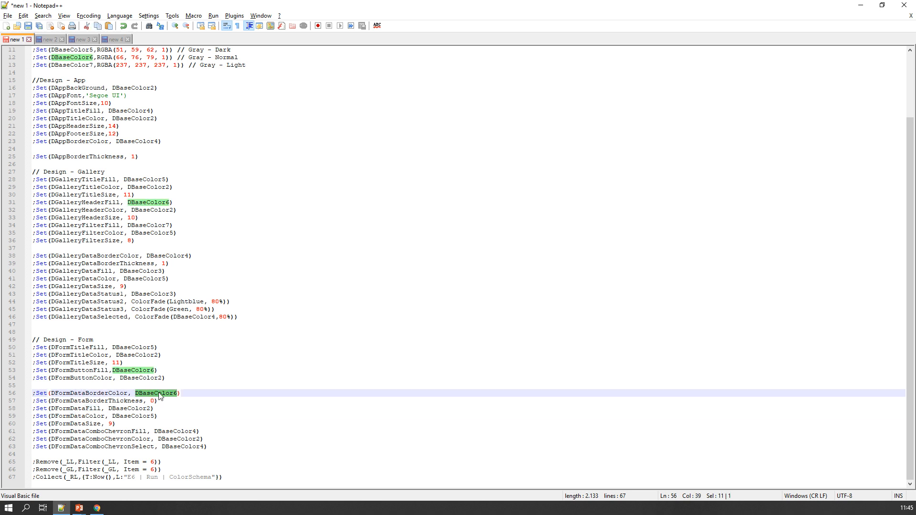
scroll(165, 218, "up", 2)
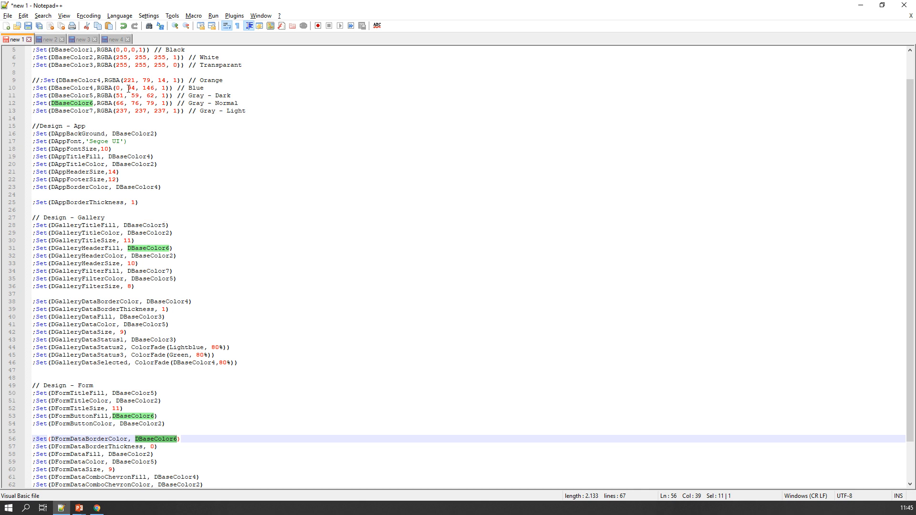
left_click(135, 338)
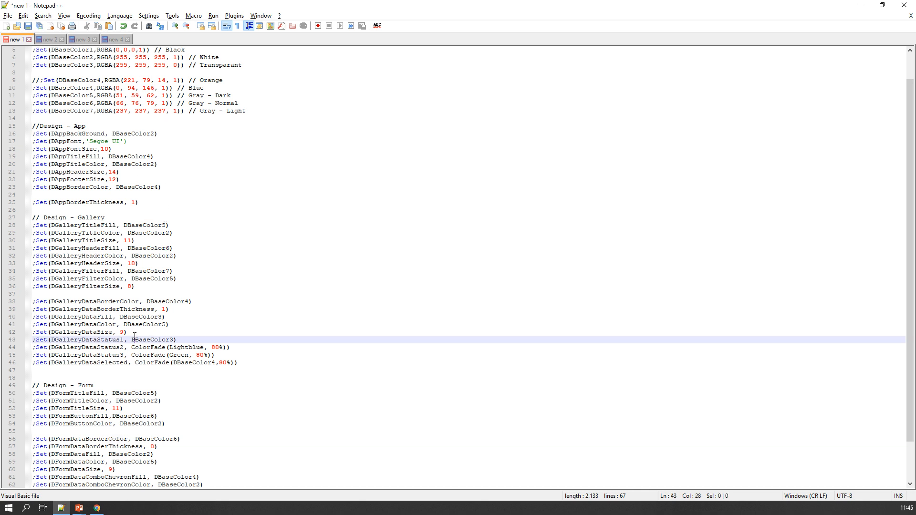
Step: Copy the entire color scheme script and switch back to PowerApps
key("ctrl+a")
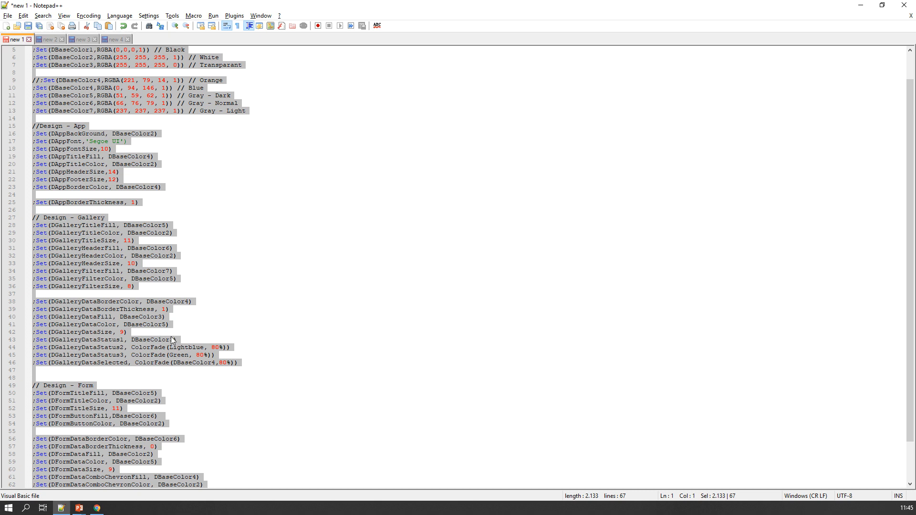
scroll(256, 375, "up", 1)
key("alt+Tab")
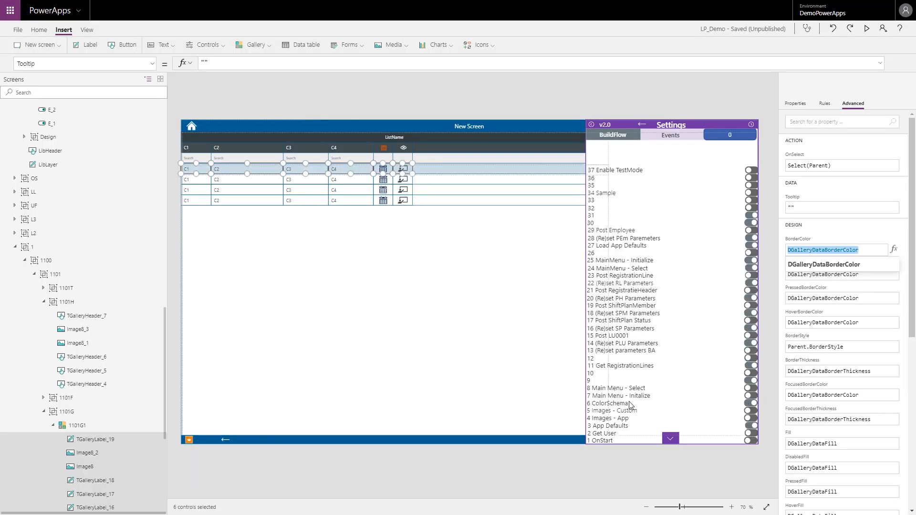
left_click(629, 404)
left_click(349, 45)
left_click(345, 59)
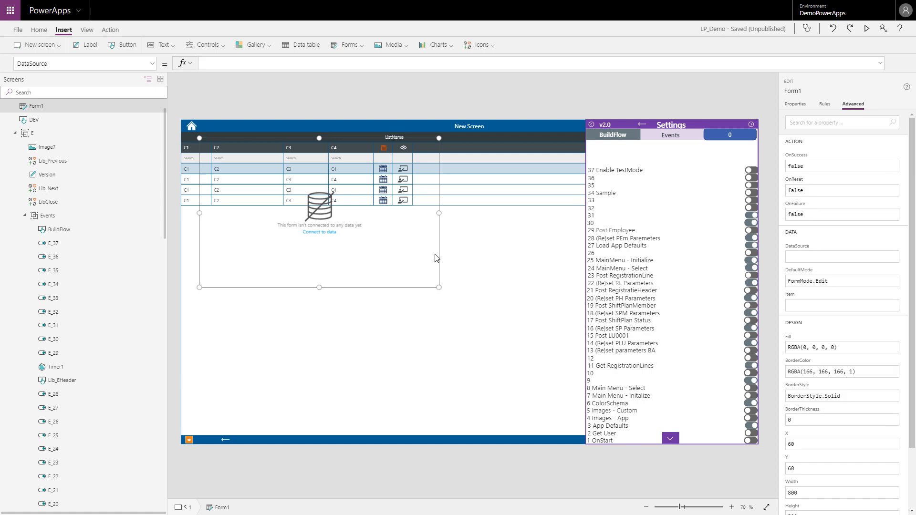
key("Delete")
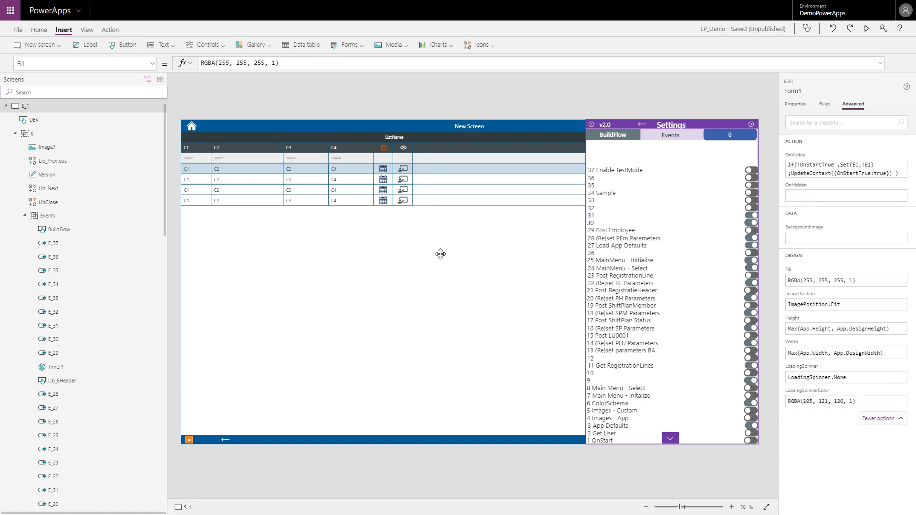
Step: Select toggle E_6 for the ColorSchema event and replace its OnChange formula with the copied script
left_click(622, 399)
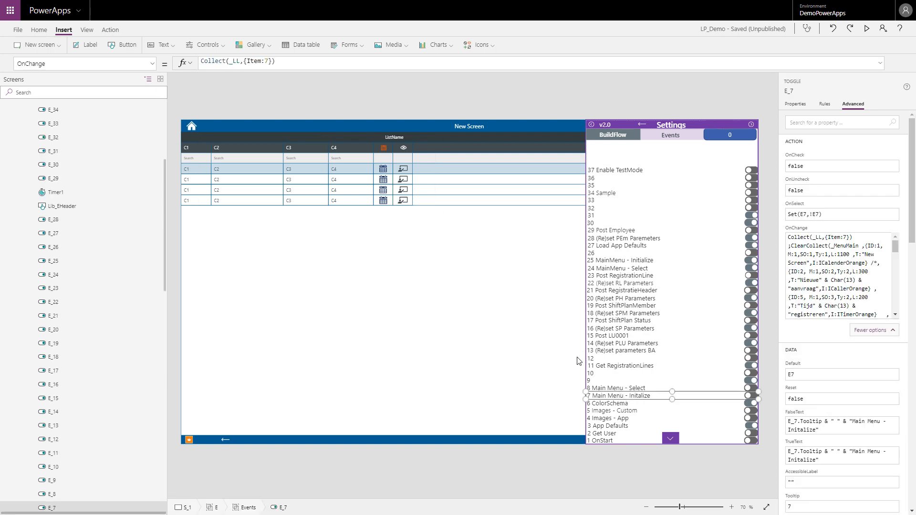
left_click(613, 405)
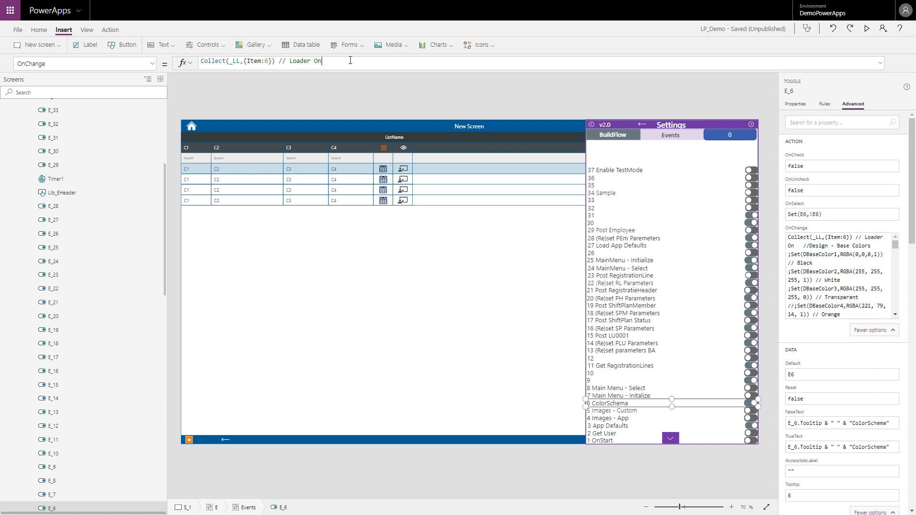
key("ctrl+a")
key("ctrl+v")
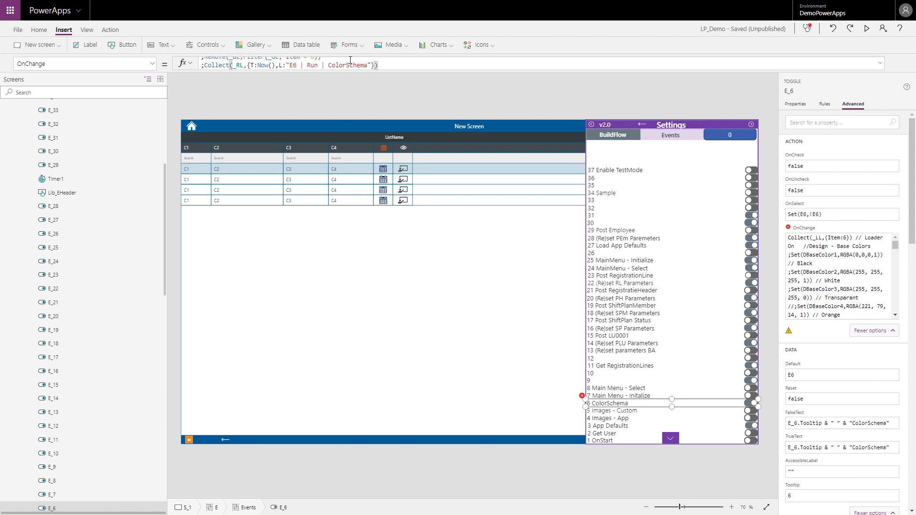
Step: Preview the app to run event 6 ColorSchema, and back in the editor select the toggle flagged with a formula error
key("F5")
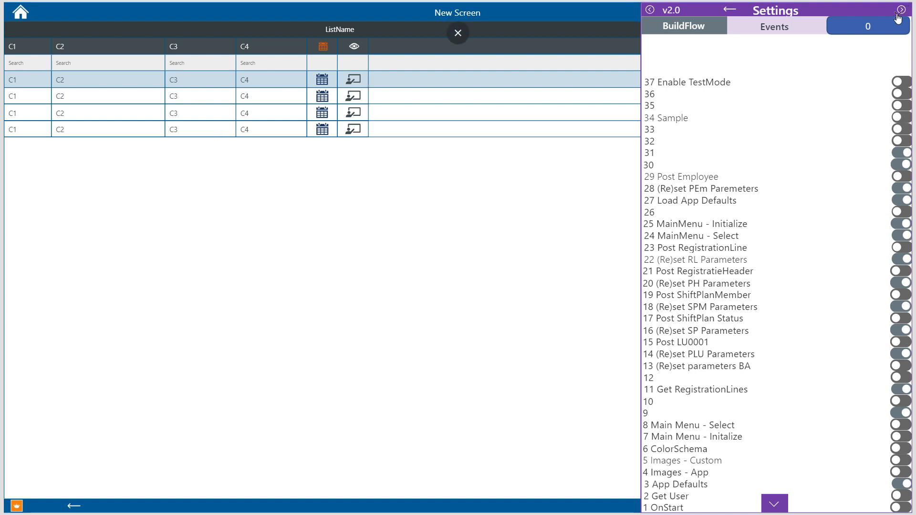
key("Escape")
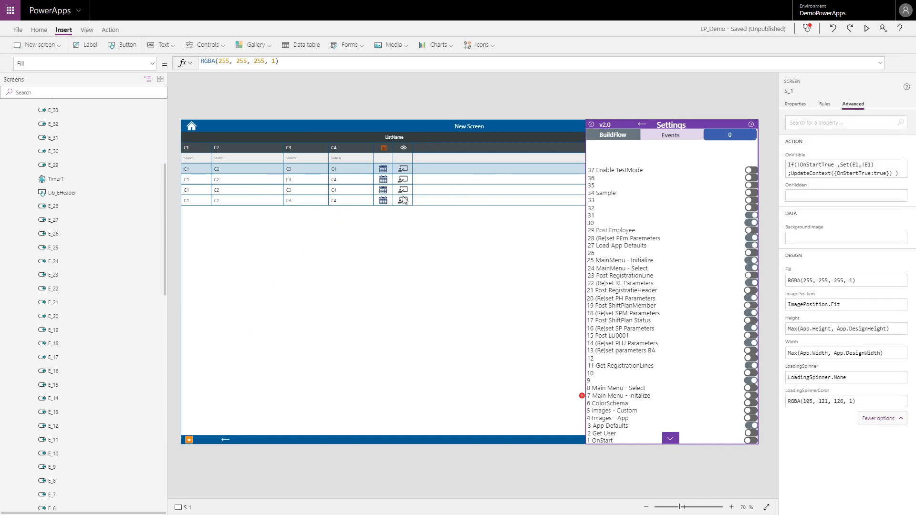
left_click(583, 397)
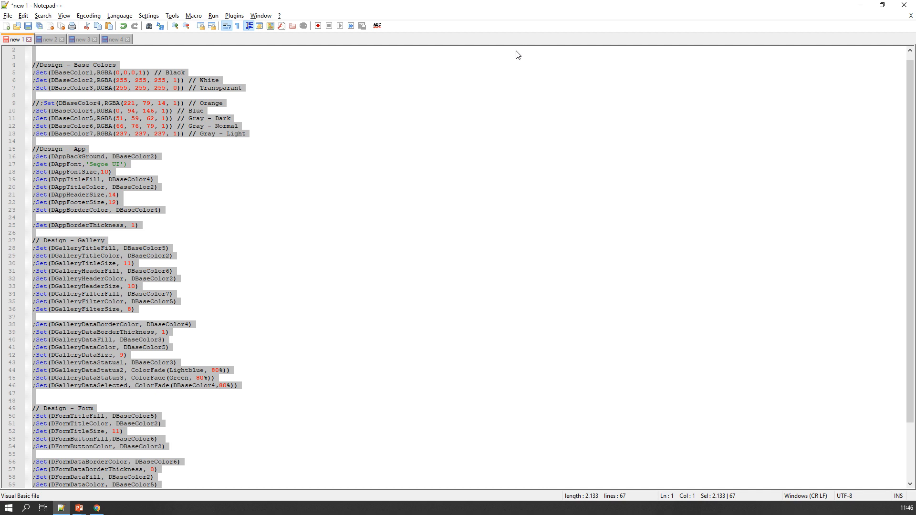
Step: Look through the script in Notepad++ for the cause of the formula error
scroll(334, 178, "up", 1)
left_click(167, 136)
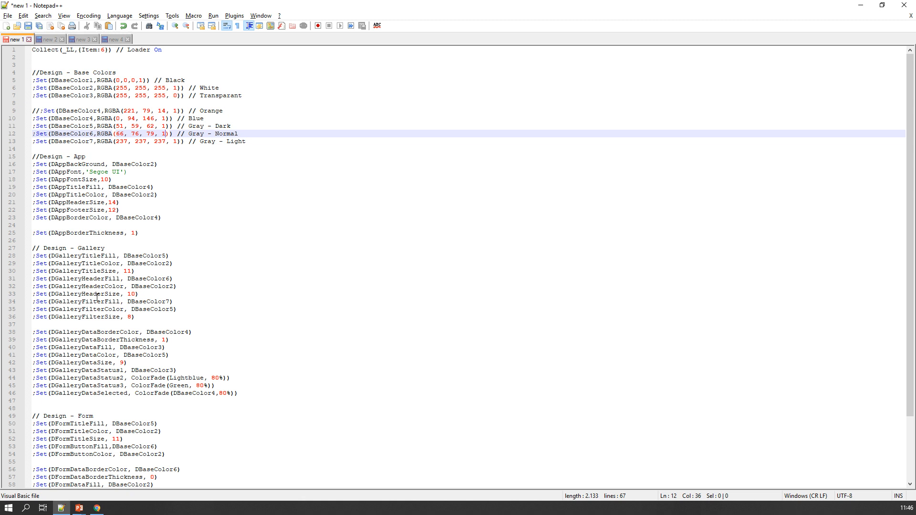
scroll(97, 297, "down", 4)
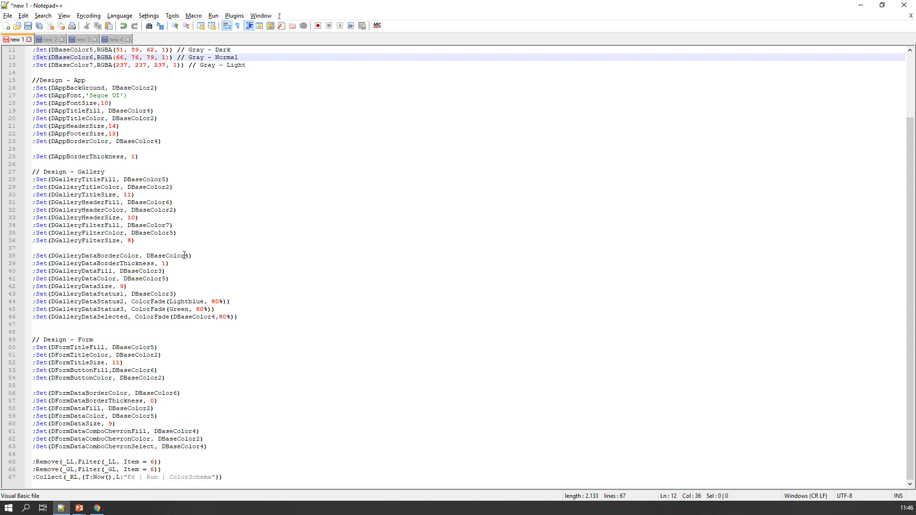
left_click(184, 256)
scroll(185, 256, "up", 3)
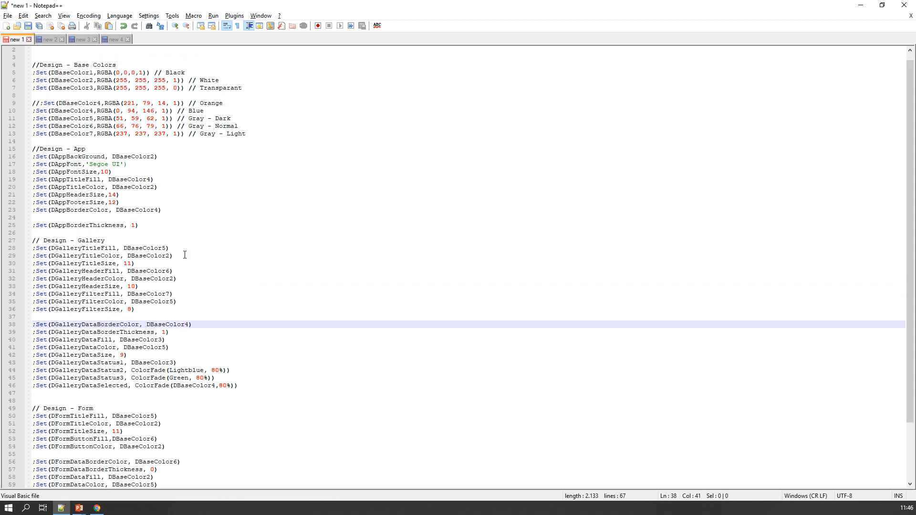
Step: In PowerApps, expand the OnChange formula of E_6 and correct the color name in the DGalleryDataStatus2 line to LightBlue
key("alt+Tab")
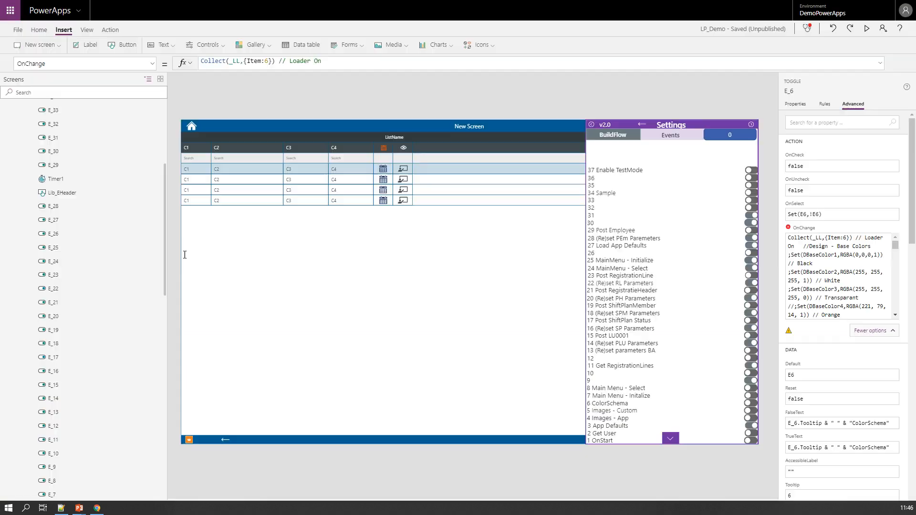
left_click(882, 65)
scroll(352, 160, "down", 5)
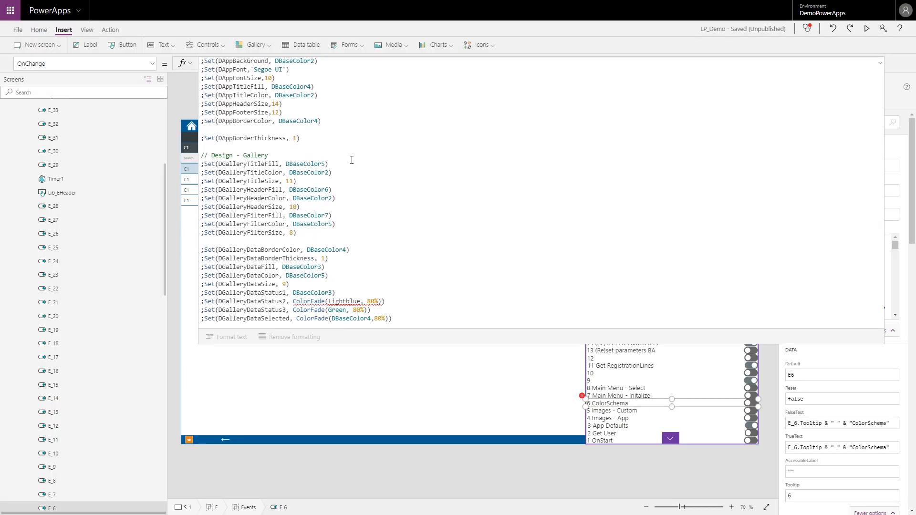
scroll(346, 191, "down", 2)
left_click(327, 260)
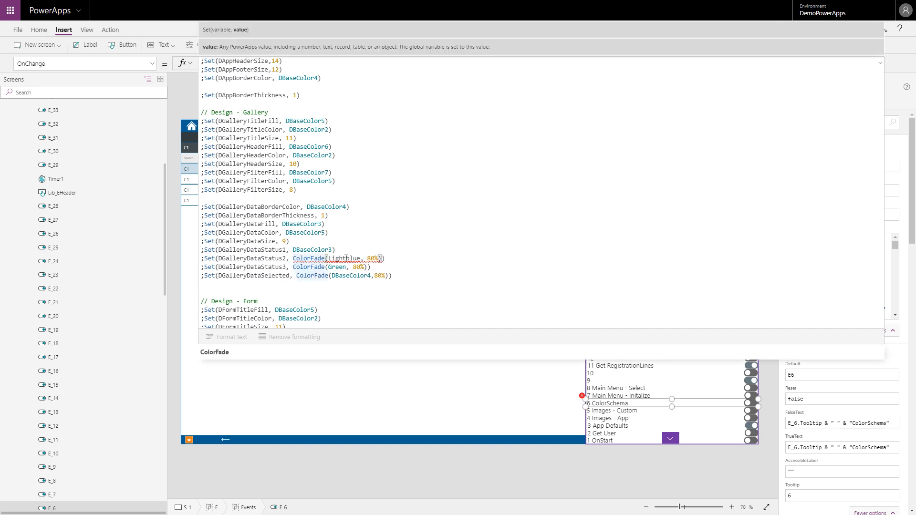
double_click(344, 260)
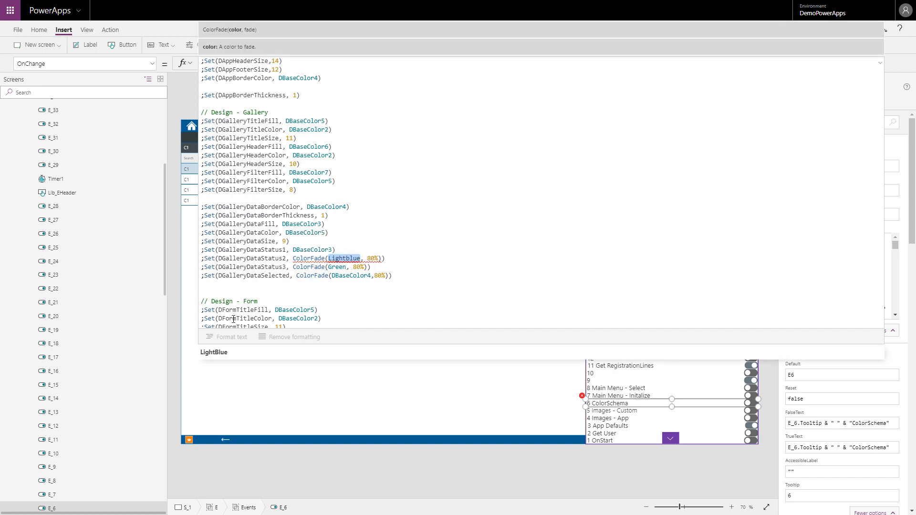
left_click(220, 351)
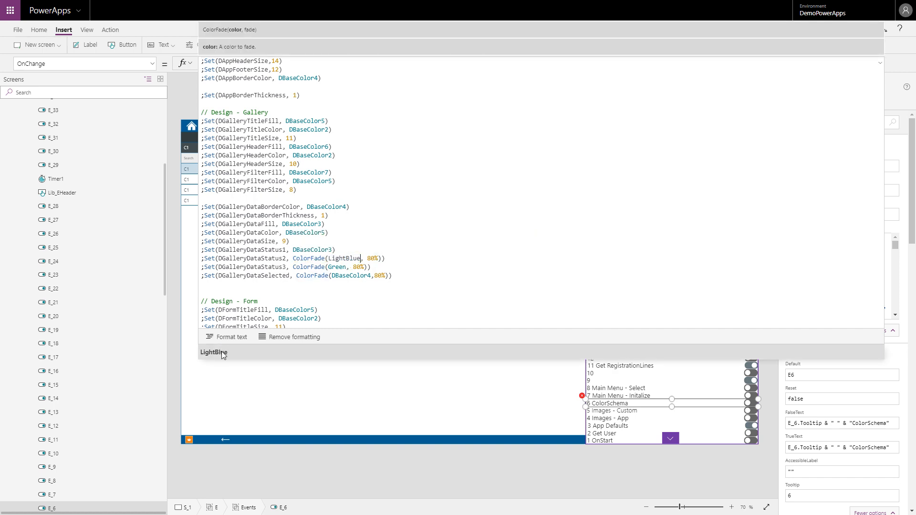
Step: Copy the color name LightBlue from the OnChange formula and replace Lightblue in the DGalleryDataStatus2 line of the Notepad++ script
double_click(350, 259)
key("ctrl+c")
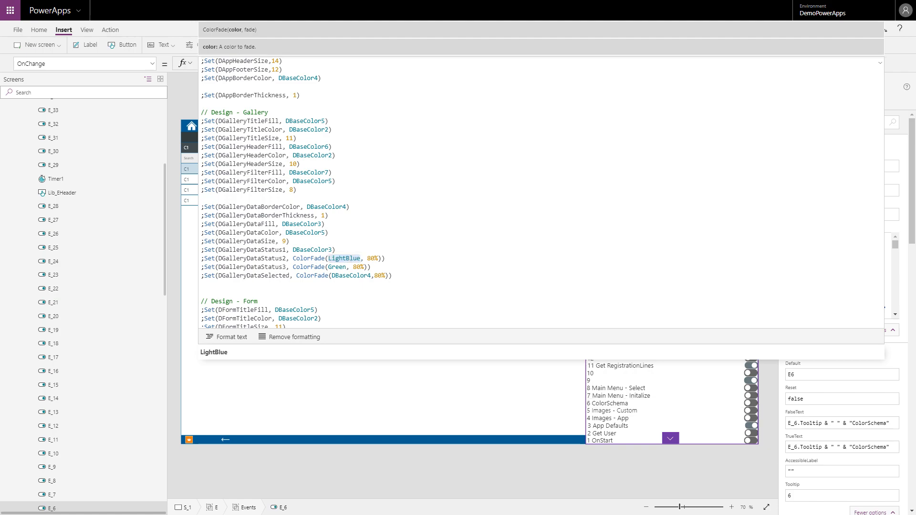
key("alt+Tab")
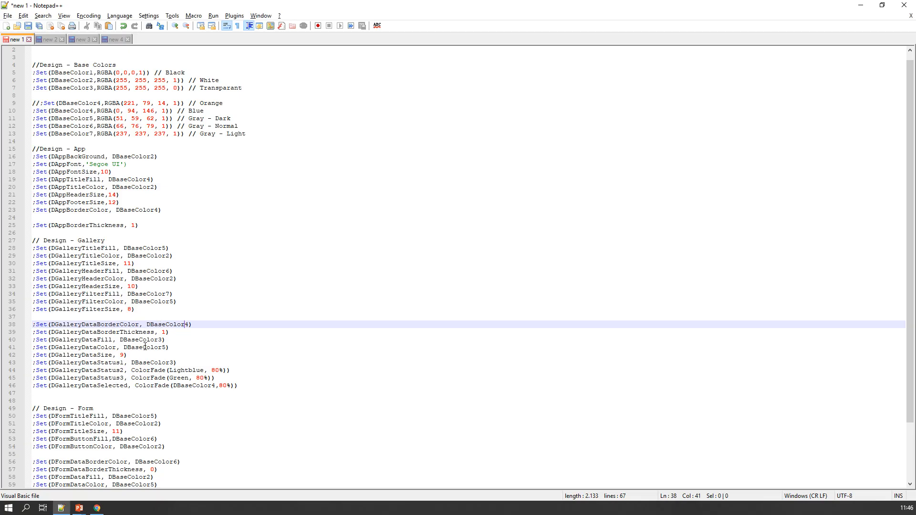
triple_click(174, 371)
key("ctrl+v")
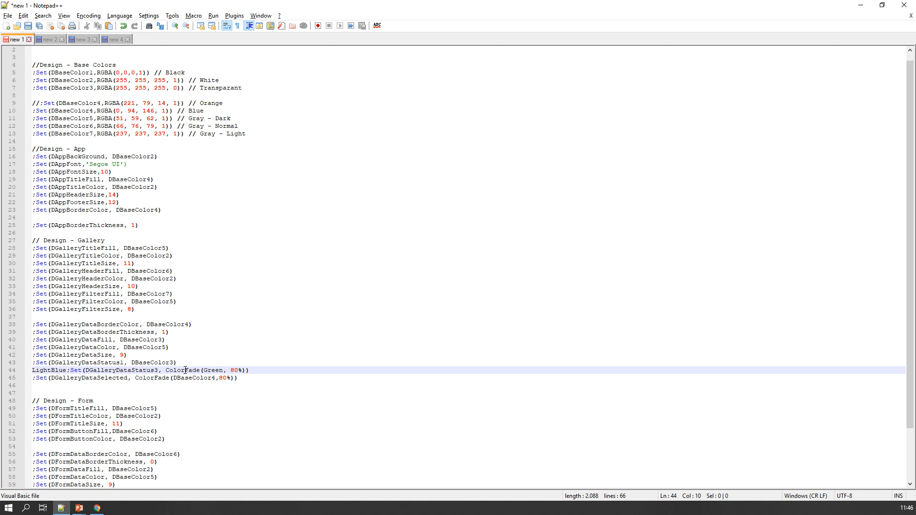
key("ctrl+z")
left_click_drag(205, 371, 171, 372)
key("ctrl+v")
Step: Switch back to PowerApps, preview the app to run event 6 ColorSchema, and return to the editor
key("alt+Tab")
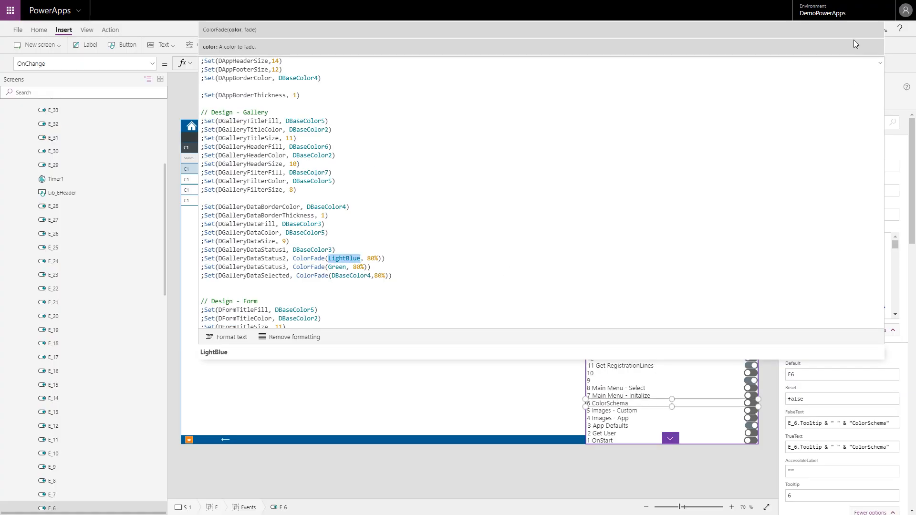
key("F5")
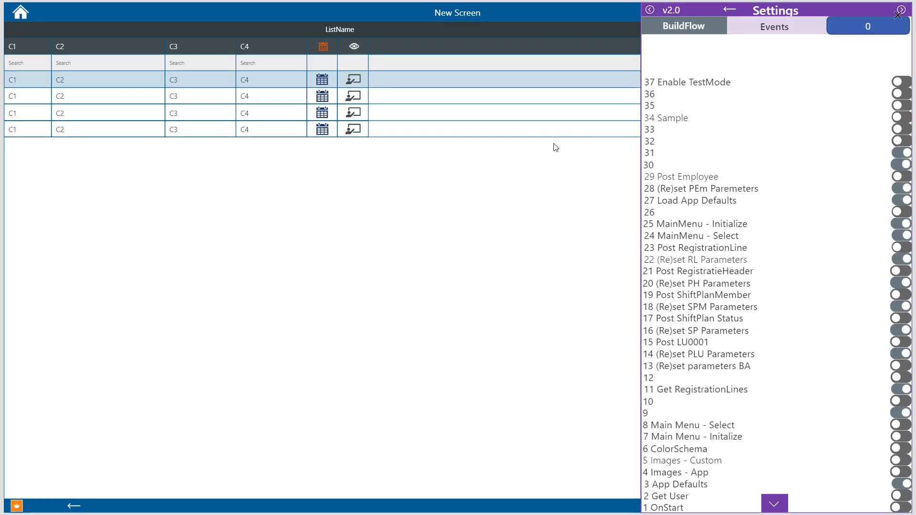
left_click(689, 452)
left_click(693, 452)
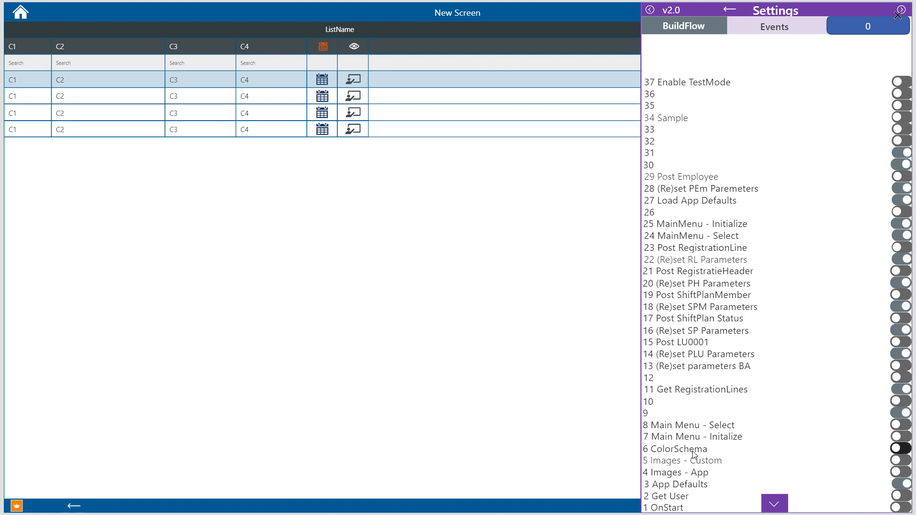
left_click(694, 454)
key("Escape")
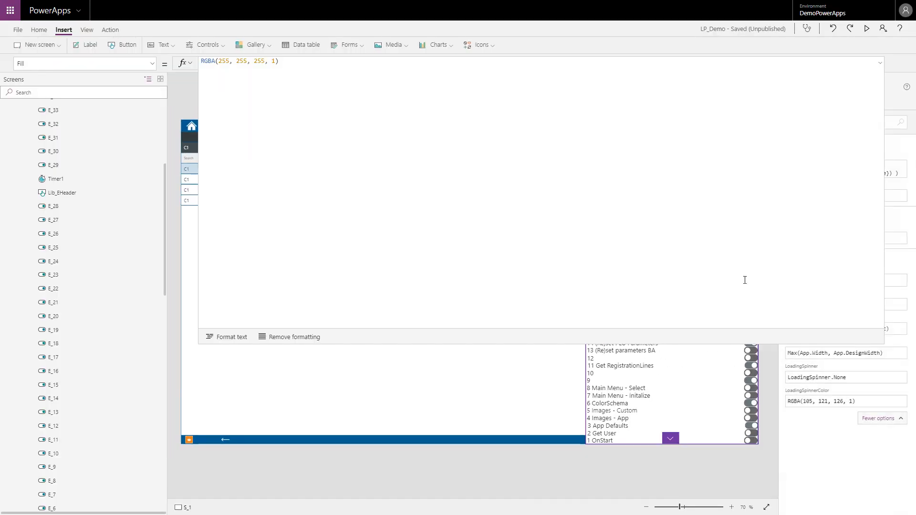
Step: In the OnChange formula of E_6, set DGalleryDataBorderColor to DBaseColor6
left_click(627, 405)
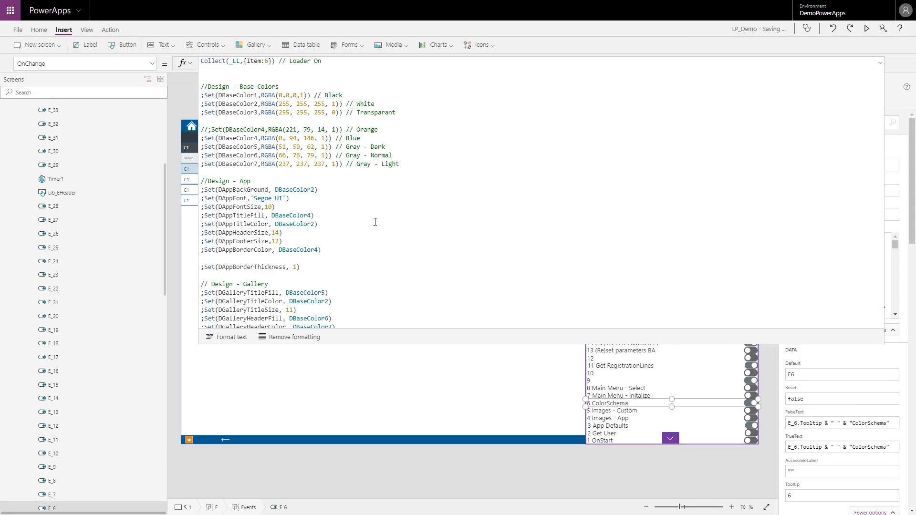
scroll(374, 237, "down", 4)
scroll(374, 236, "down", 8)
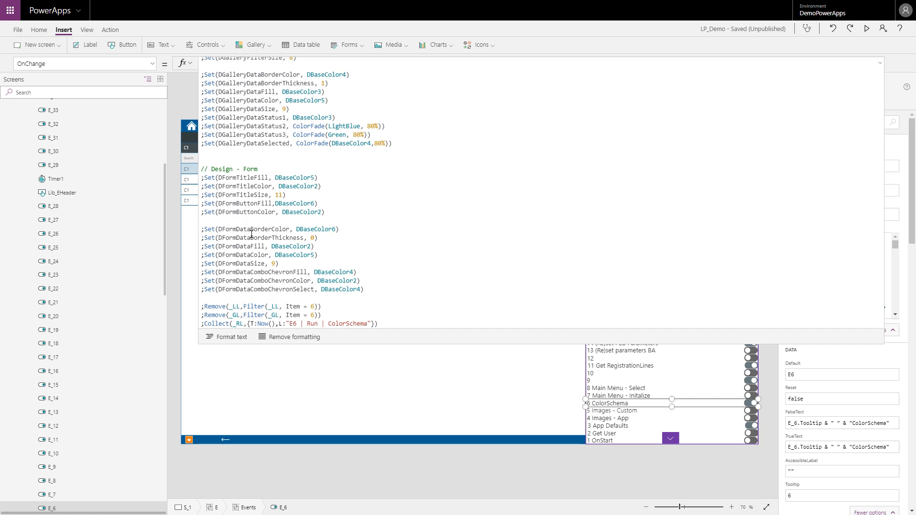
left_click(251, 232)
double_click(326, 230)
key("ctrl+c")
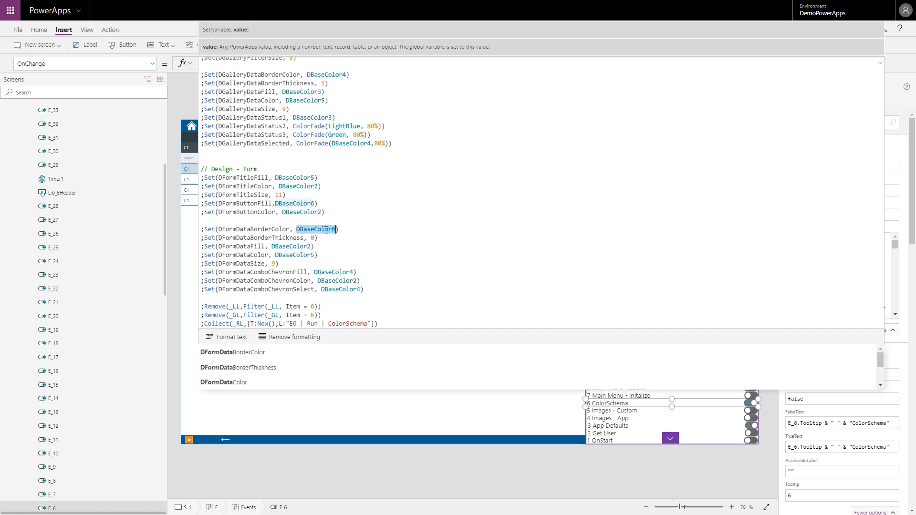
scroll(327, 230, "up", 2)
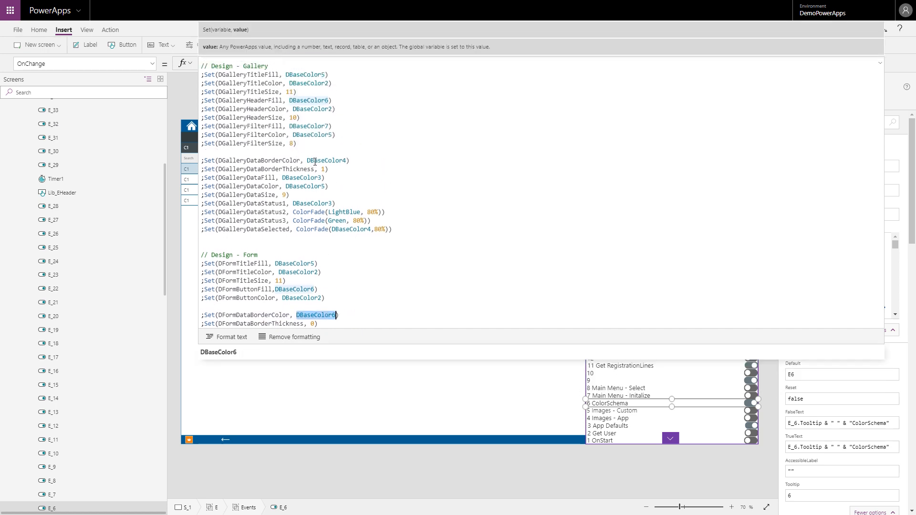
double_click(315, 162)
key("ctrl+v")
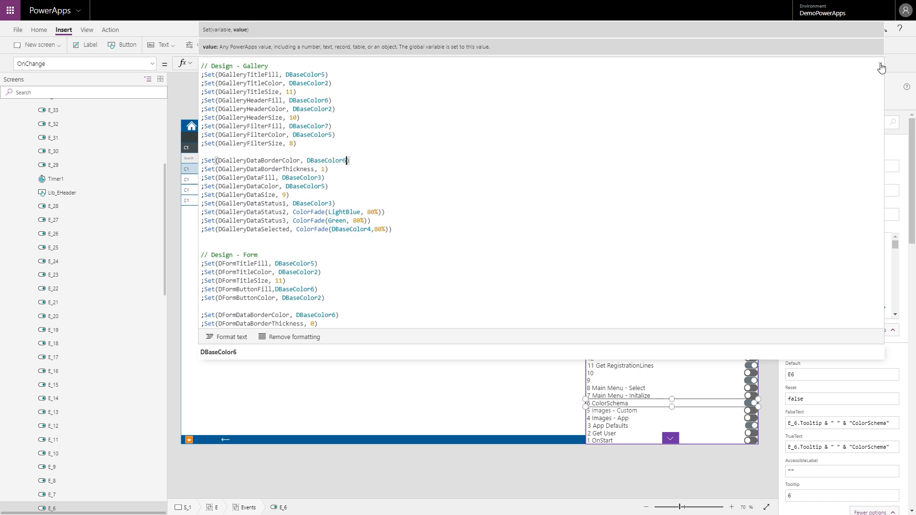
Step: Preview the app to run the ColorSchema event, and back in the editor collapse the expanded formula
key("F5")
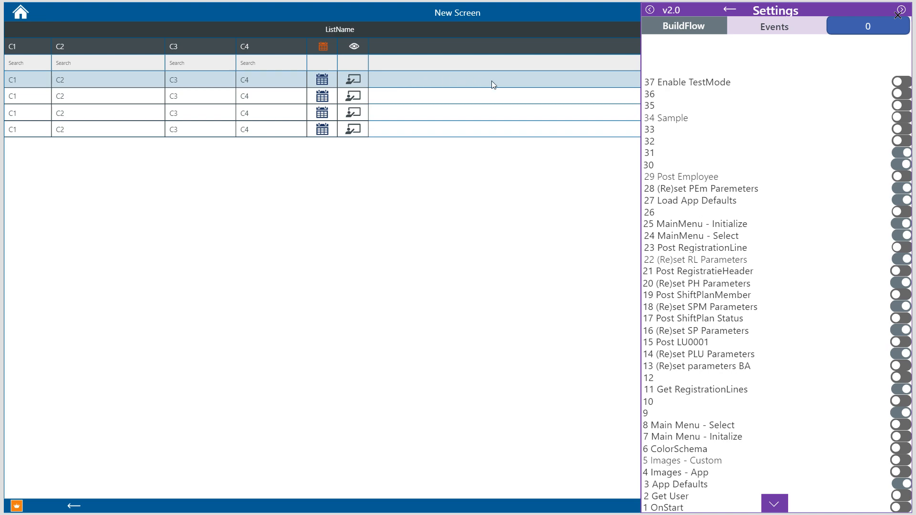
left_click(899, 15)
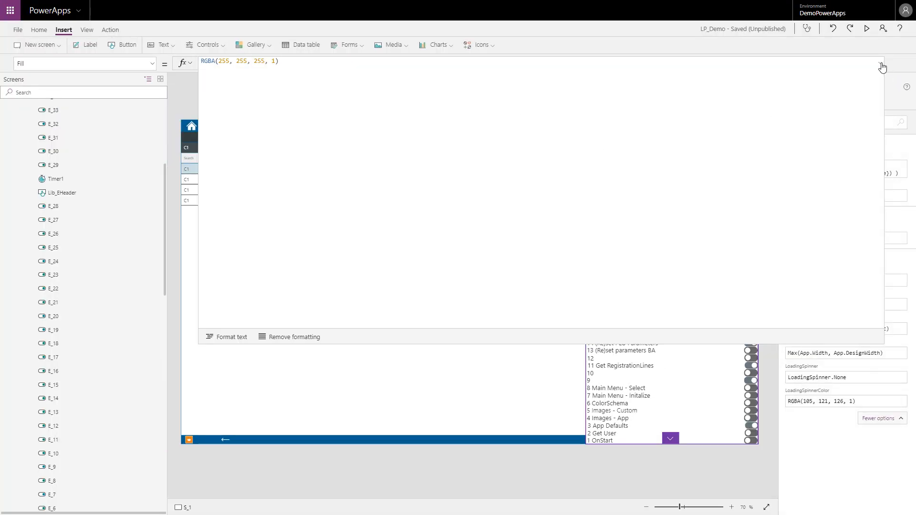
left_click(881, 63)
Step: Select label 1101G10 in the gallery's first row and set its BorderColor to DGalleryDataBorderColor
left_click(549, 170)
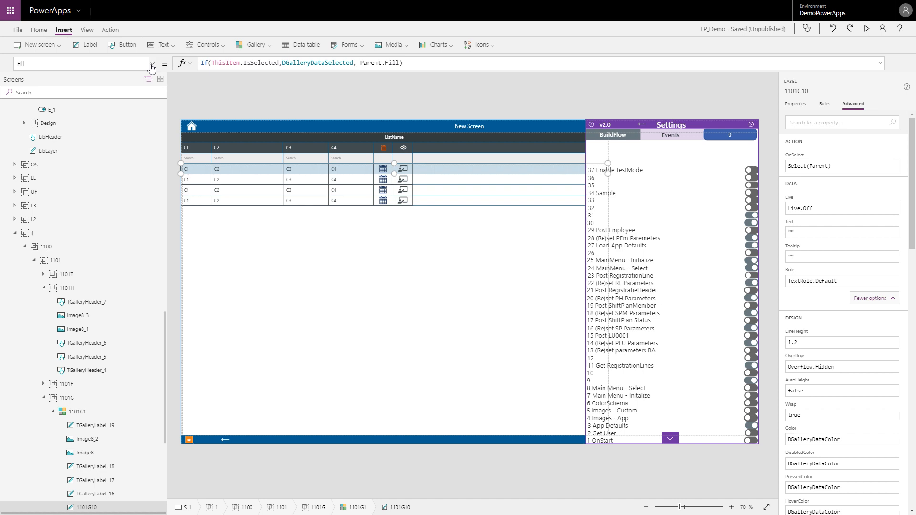
left_click(152, 66)
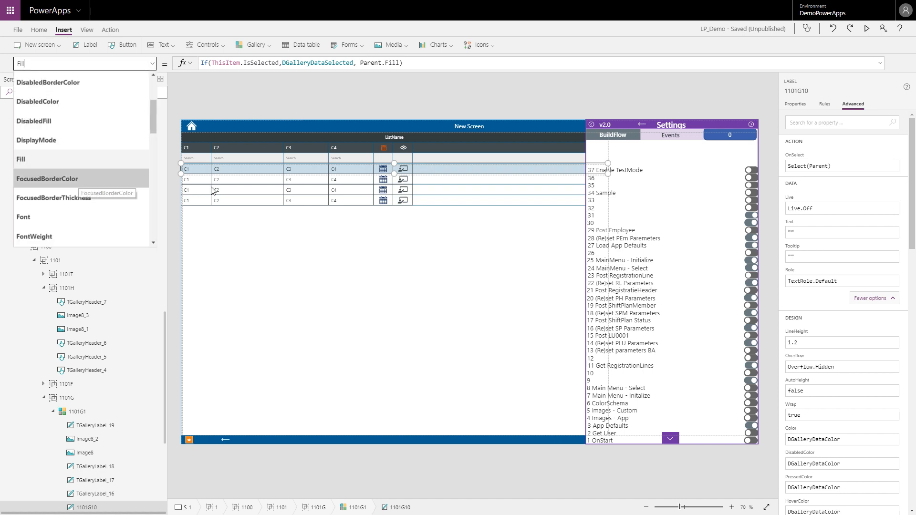
left_click(843, 440)
scroll(845, 442, "down", 3)
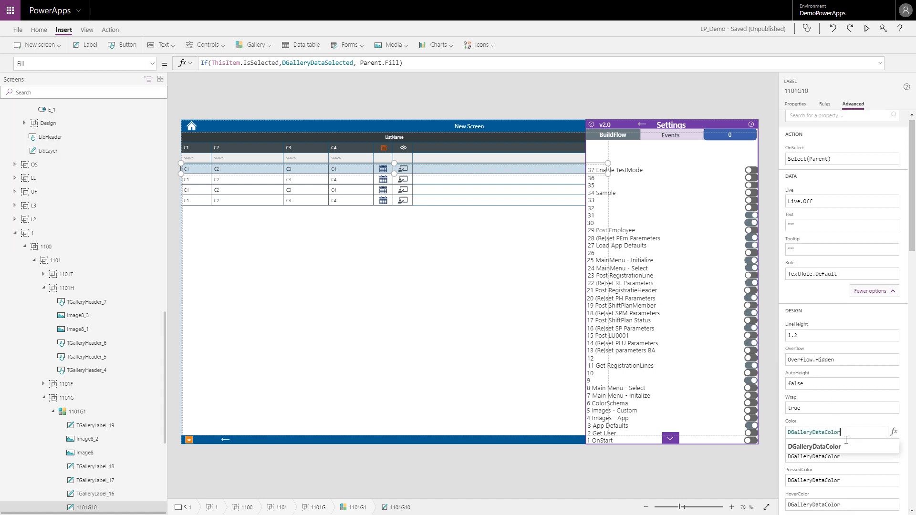
scroll(845, 353, "down", 1)
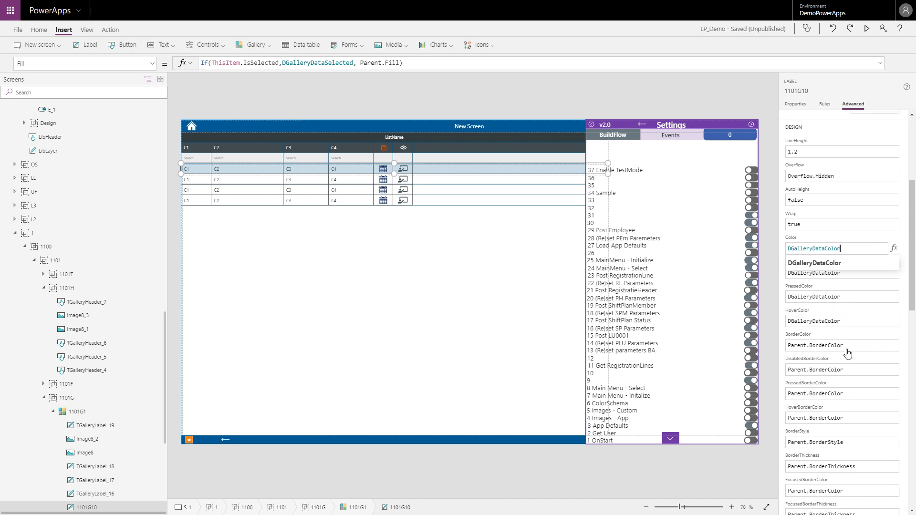
left_click(848, 347)
left_click_drag(848, 347, 787, 347)
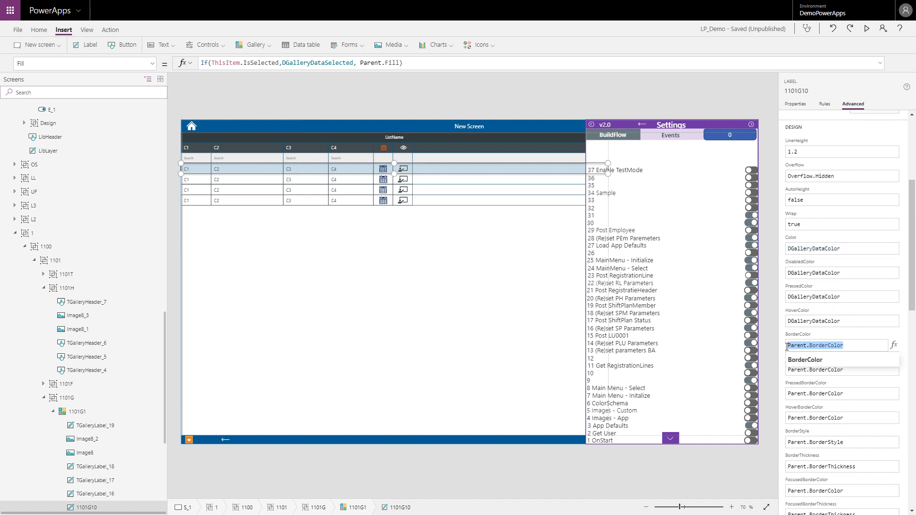
type("DGallery")
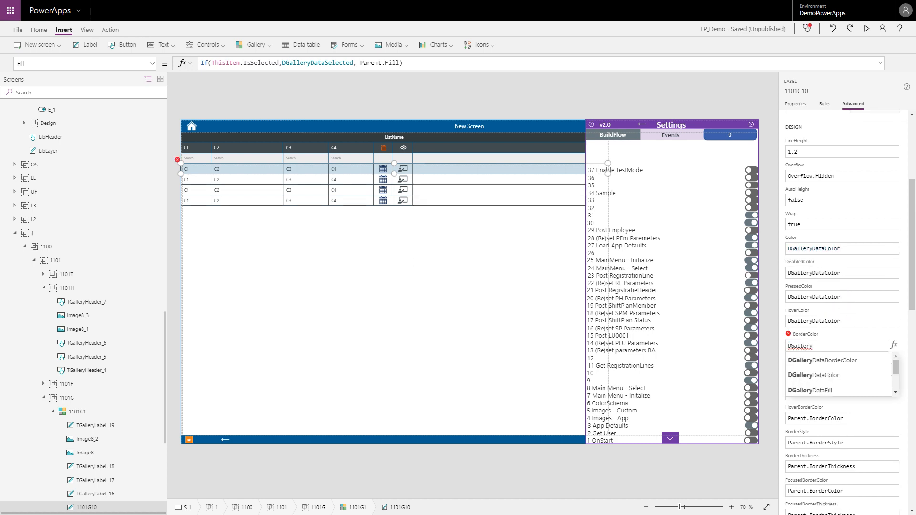
key("Down")
key("Return")
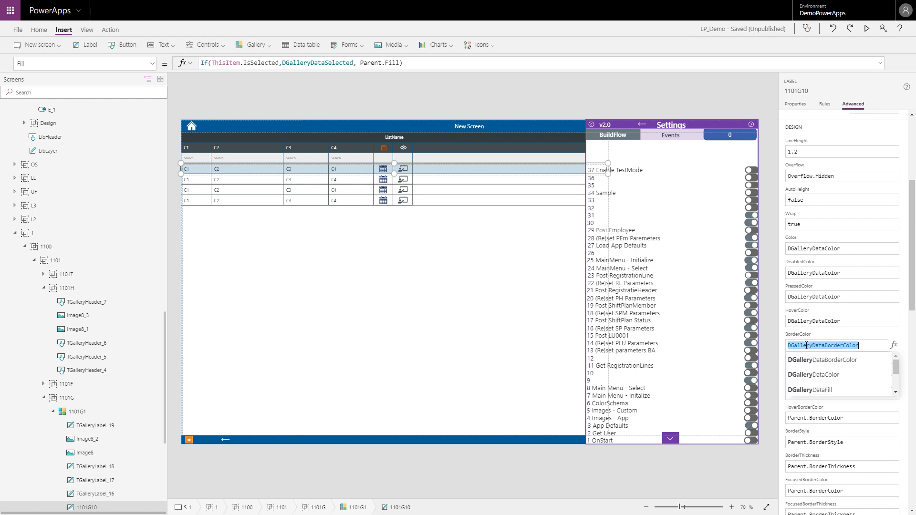
Step: Set the label's DisabledBorderColor, PressedBorderColor, HoverBorderColor and FocusedBorderColor to DGalleryDataBorderColor as well
left_click(845, 371)
left_click_drag(844, 371, 786, 370)
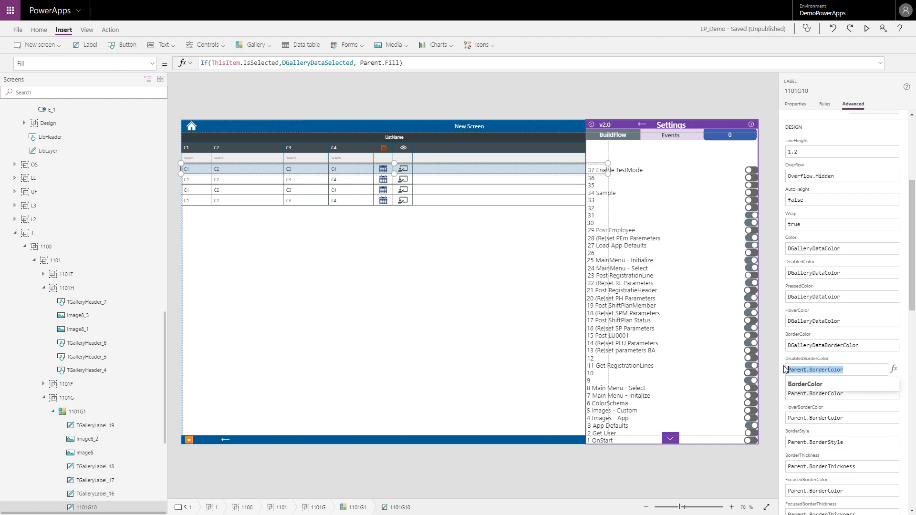
type("DGalleryDataBorderColor")
left_click(849, 395)
left_click_drag(849, 394, 787, 394)
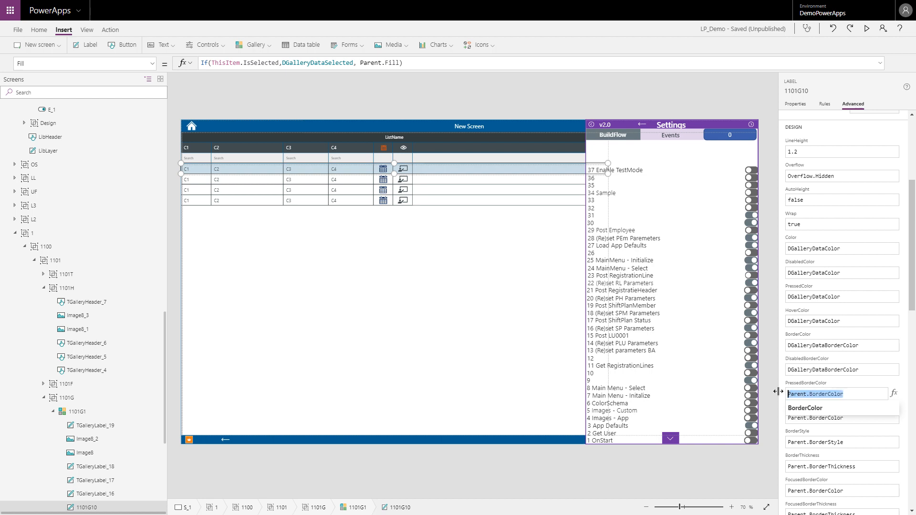
type("DGalleryDataBorderColor")
left_click(846, 419)
left_click_drag(846, 418, 786, 419)
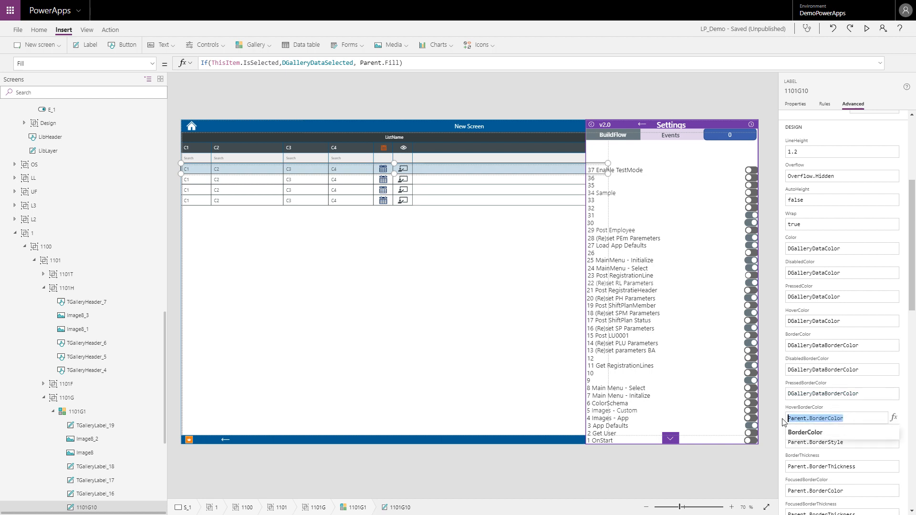
type("DGalleryDataBorderColor")
left_click(855, 493)
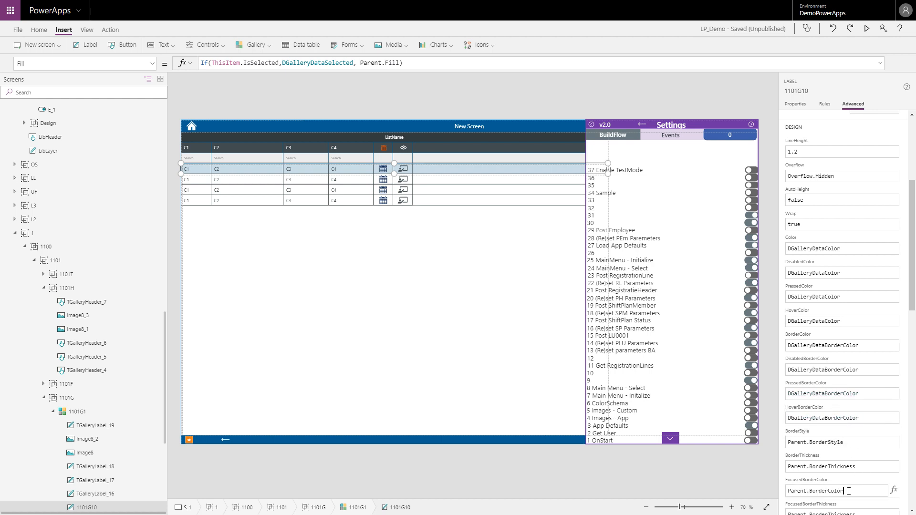
left_click_drag(856, 493, 787, 493)
type("DGalleryDataBorderColor")
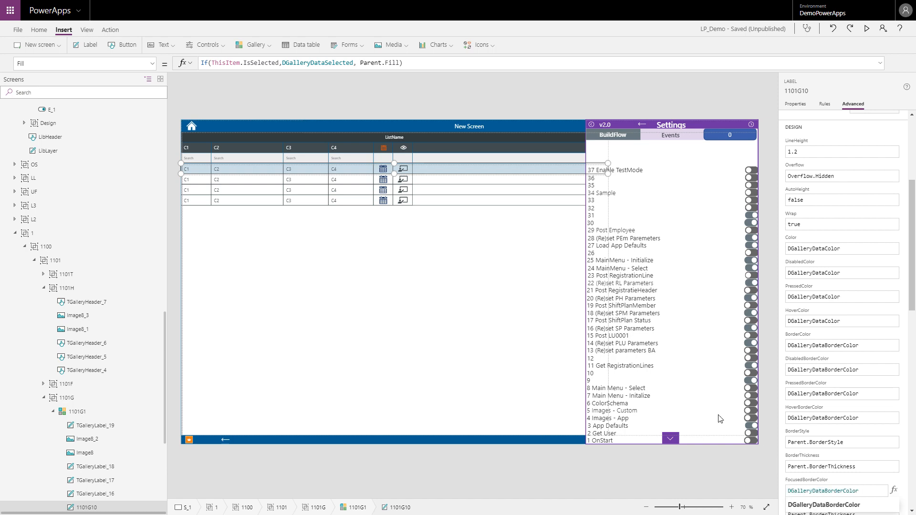
Step: Preview the app, hide its Settings pane, and return to the editor
key("F5")
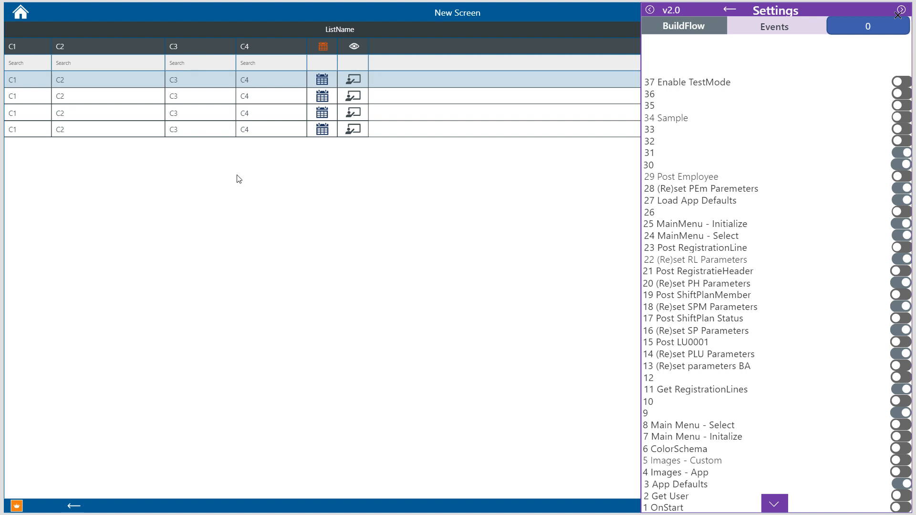
left_click(778, 502)
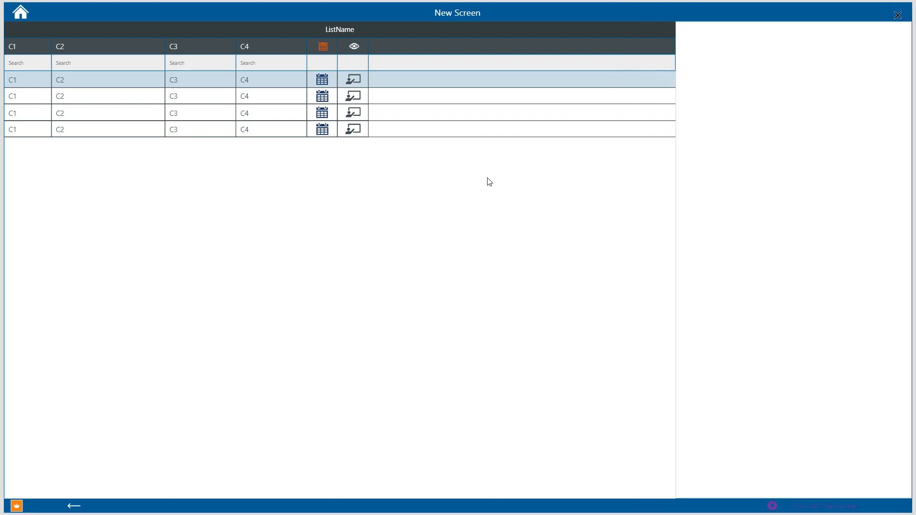
left_click(899, 16)
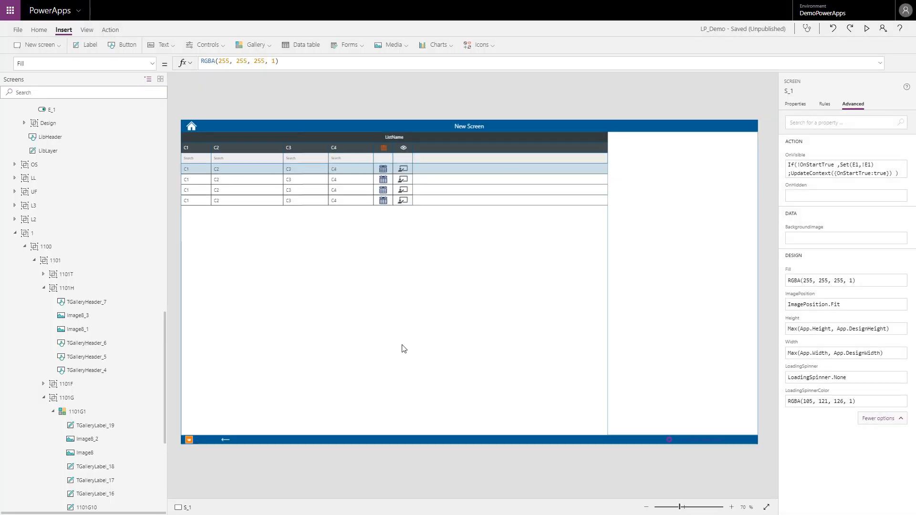
Step: Collapse the groups 1101, L000 and E in the screen's control tree and select screen S_1
left_click(43, 399)
left_click(35, 260)
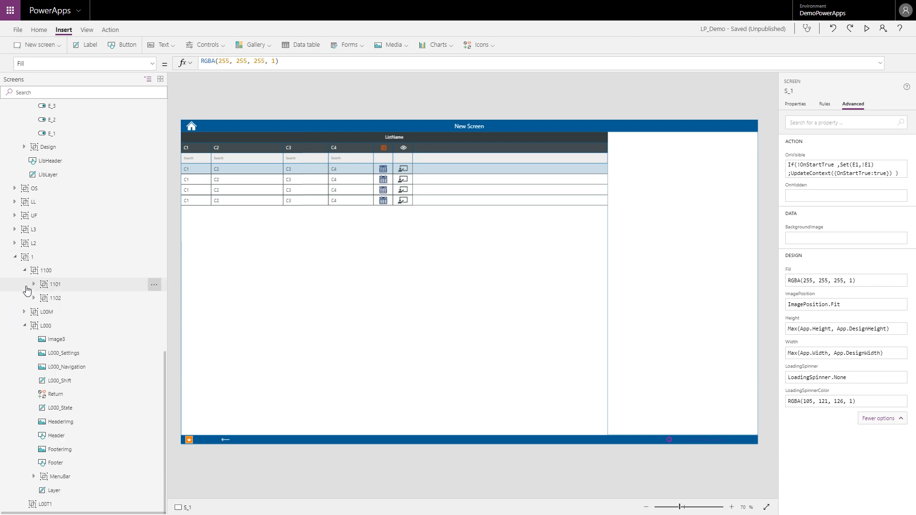
left_click(24, 326)
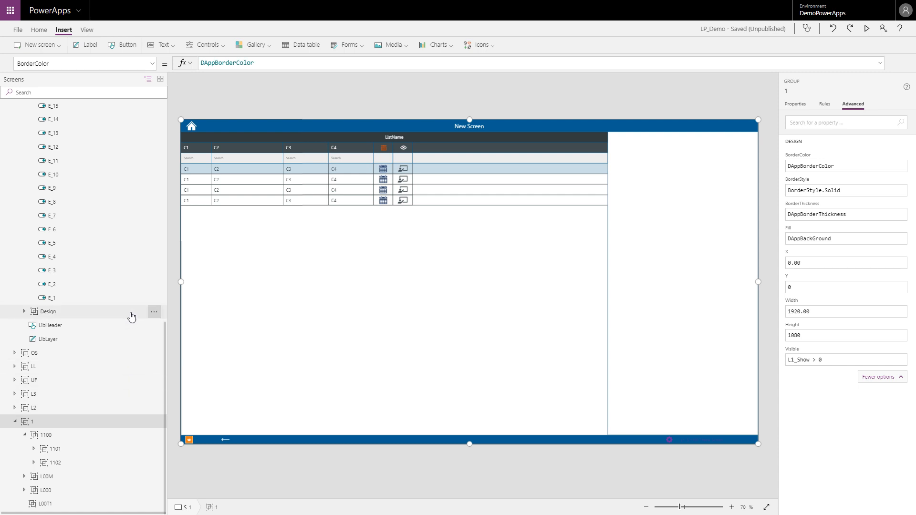
left_click(43, 421)
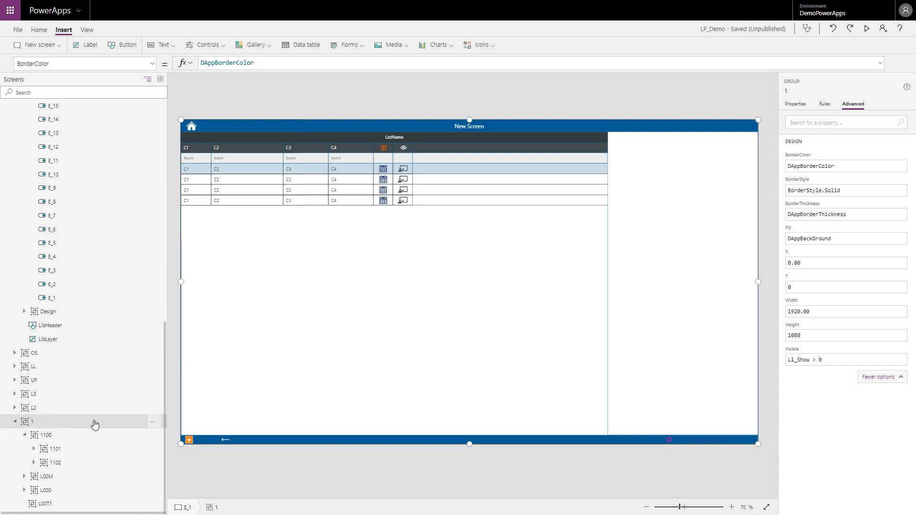
scroll(43, 215, "up", 10)
scroll(31, 172, "up", 2)
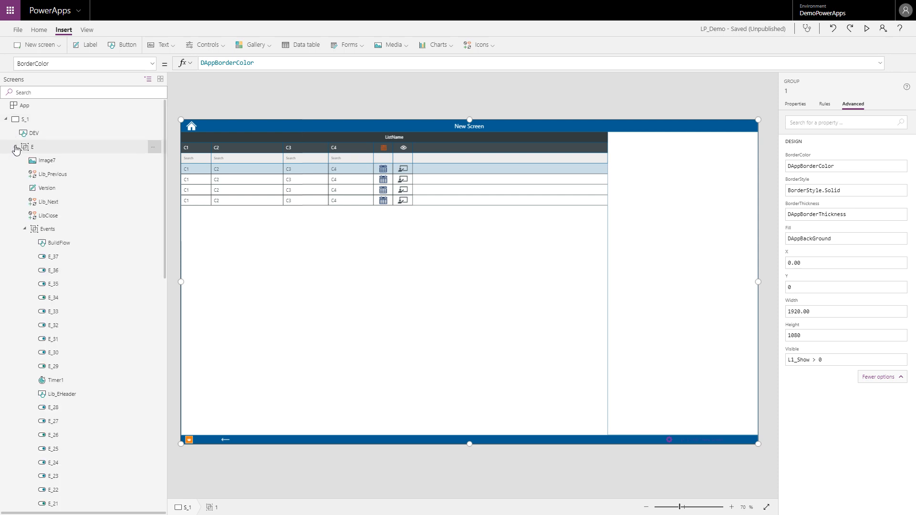
left_click(15, 147)
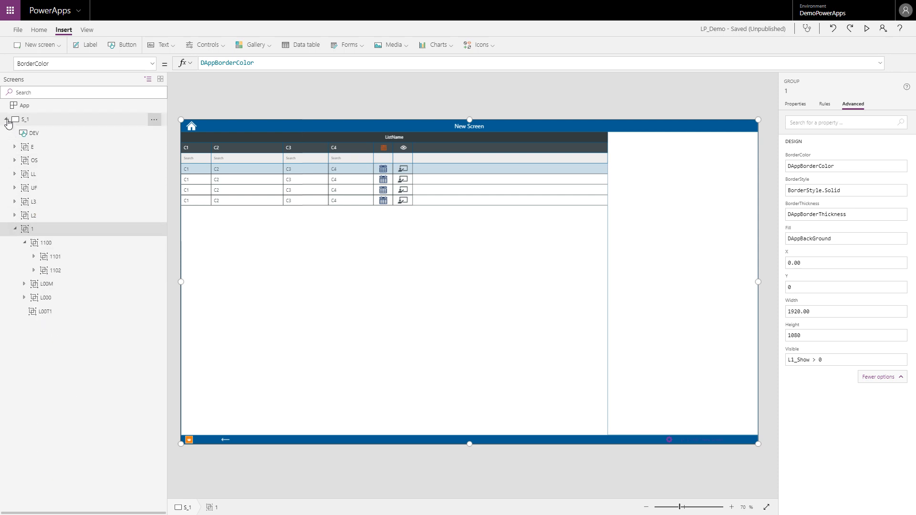
left_click(89, 124)
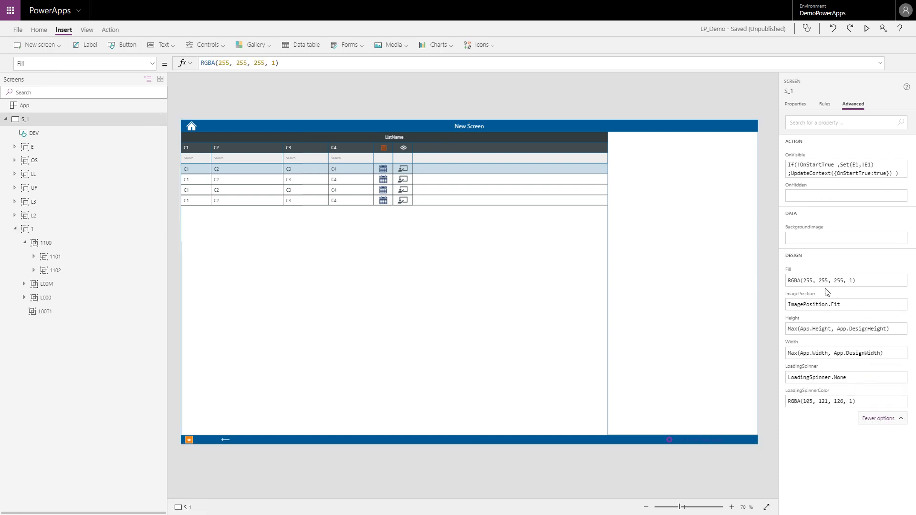
Step: Set the Fill of screen S_1 to DAppBackGround
left_click(862, 283)
left_click_drag(862, 282, 788, 282)
type("DApp")
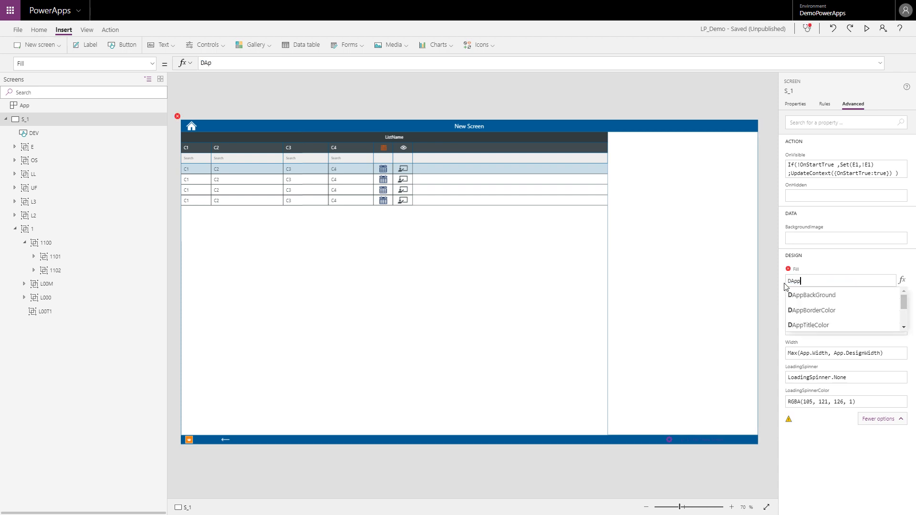
key("Tab")
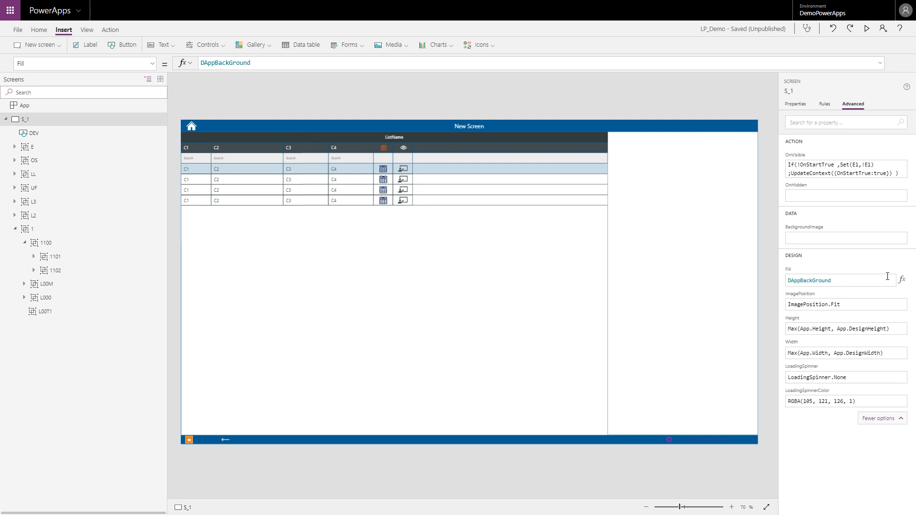
Step: Select group 1 and examine its BorderColor, BorderStyle, BorderThickness and Fill formulas
left_click(35, 232)
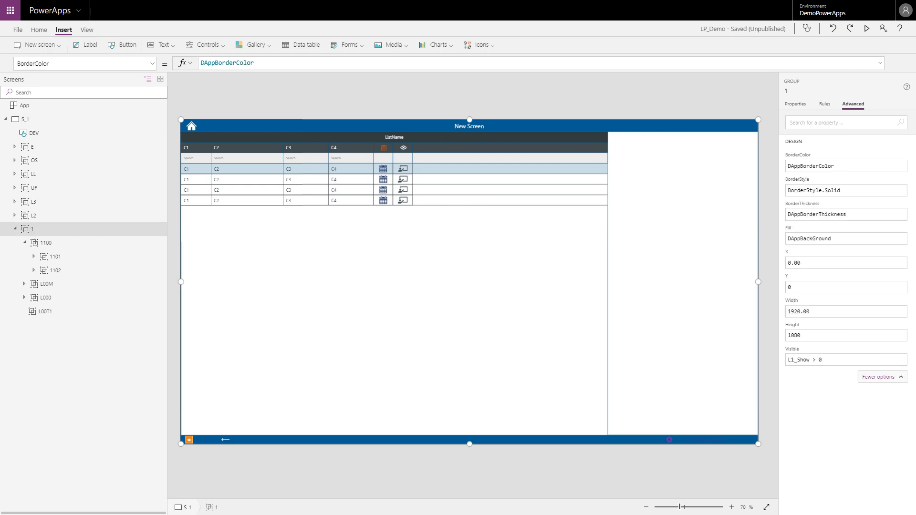
left_click(848, 166)
double_click(847, 166)
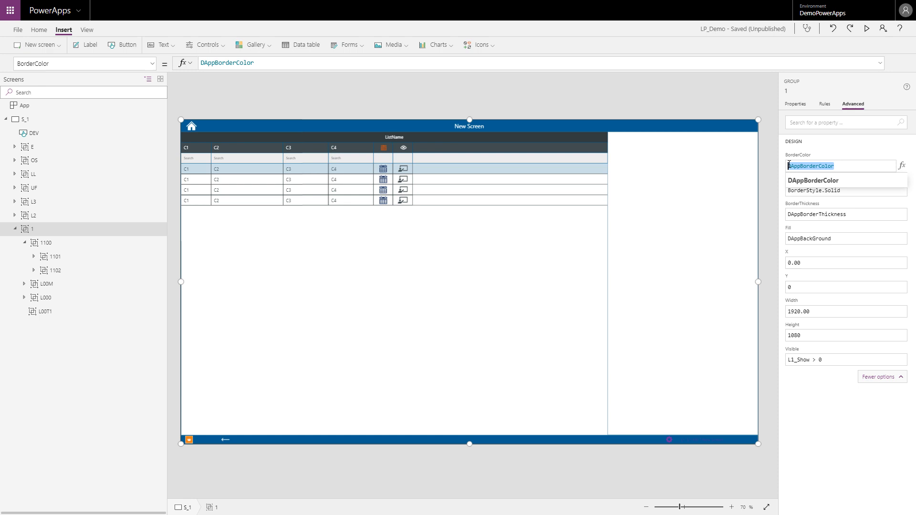
left_click(856, 195)
left_click(836, 167)
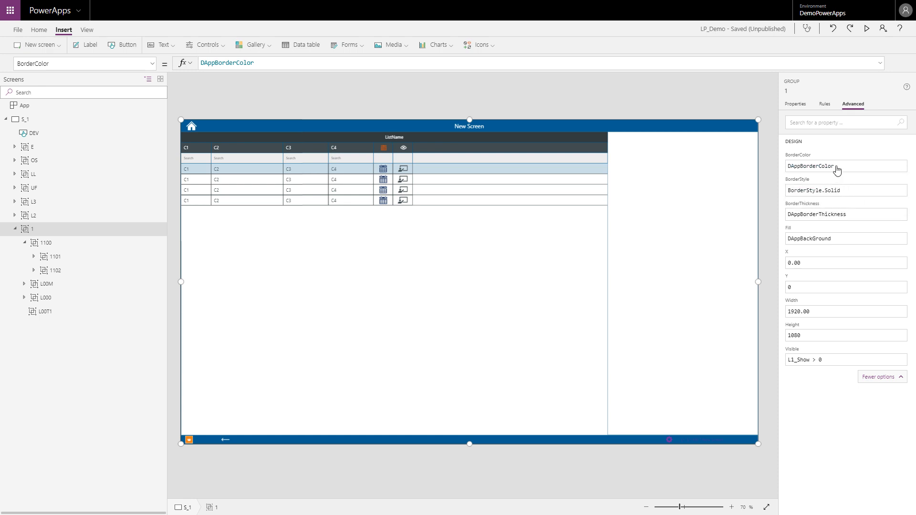
double_click(837, 167)
left_click(845, 191)
left_click_drag(845, 192, 768, 197)
left_click(851, 219)
left_click_drag(846, 215, 787, 222)
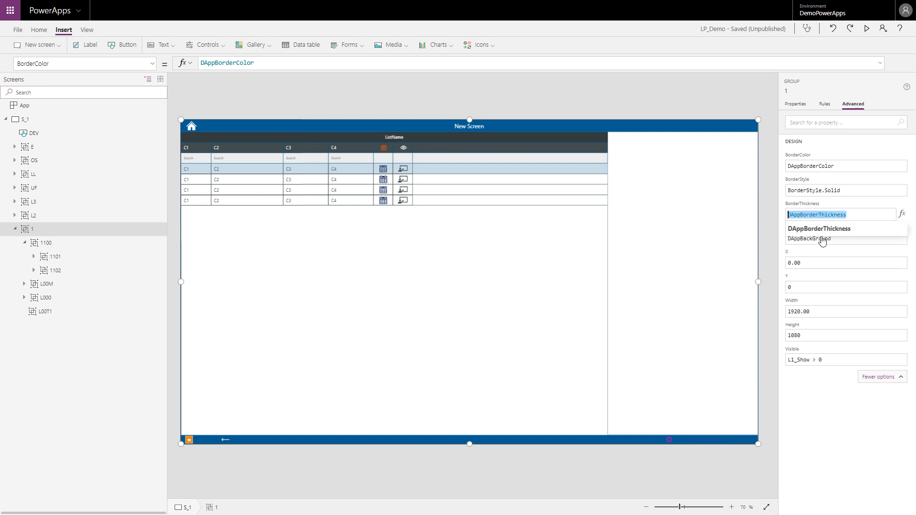
left_click(847, 243)
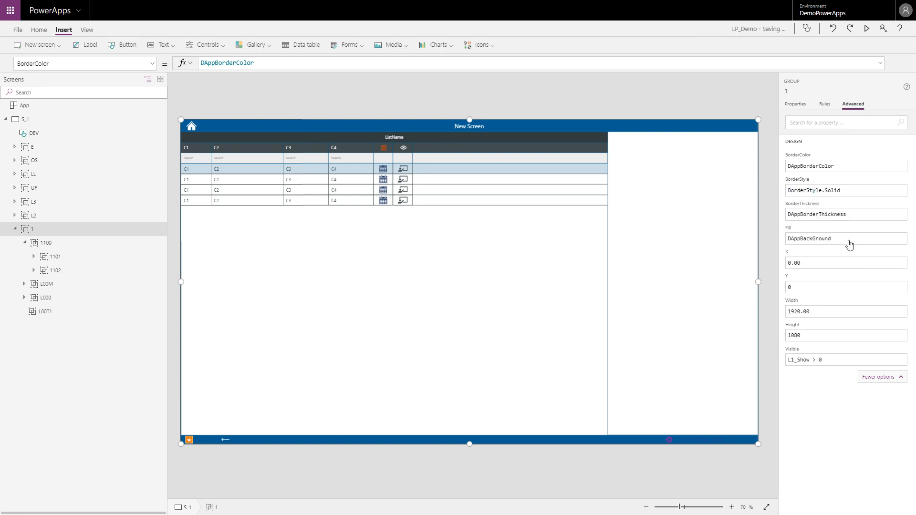
left_click_drag(832, 239, 782, 241)
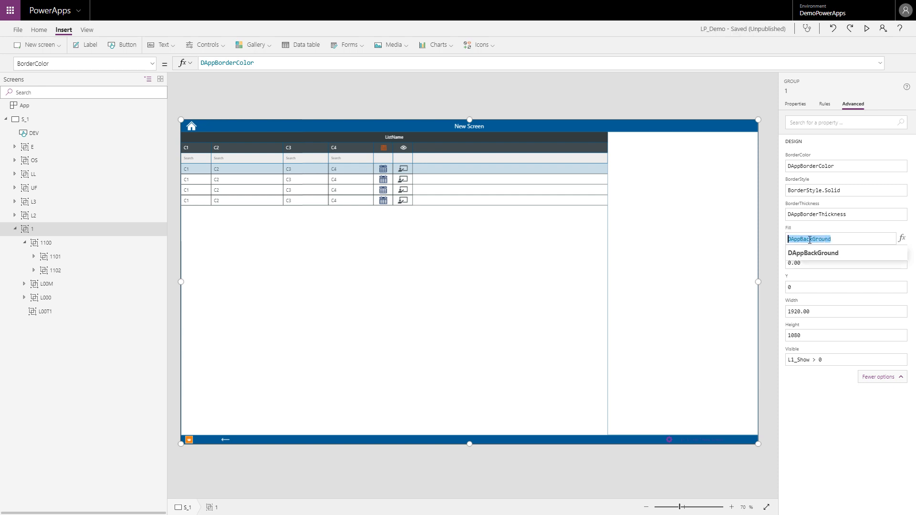
Step: Select group 1100 and review the border, Fill and Y formulas it uses for inheritance and placement
left_click(43, 242)
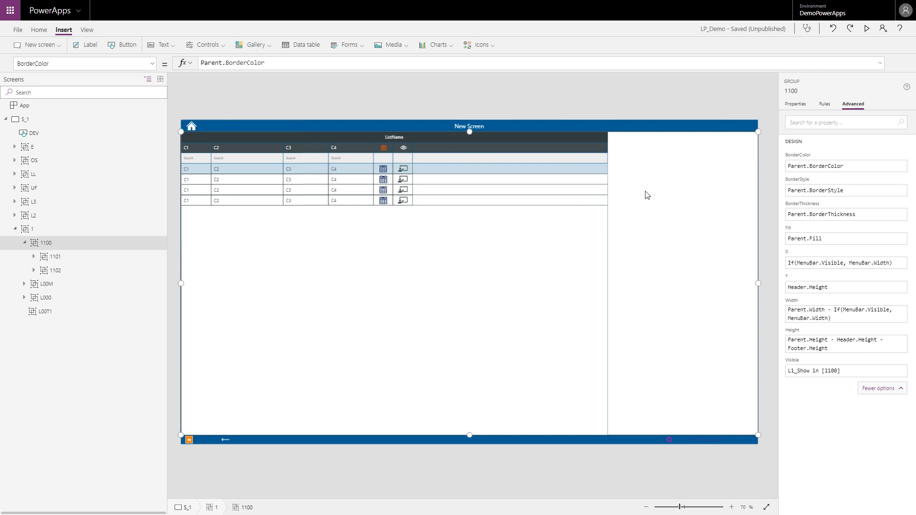
left_click(853, 166)
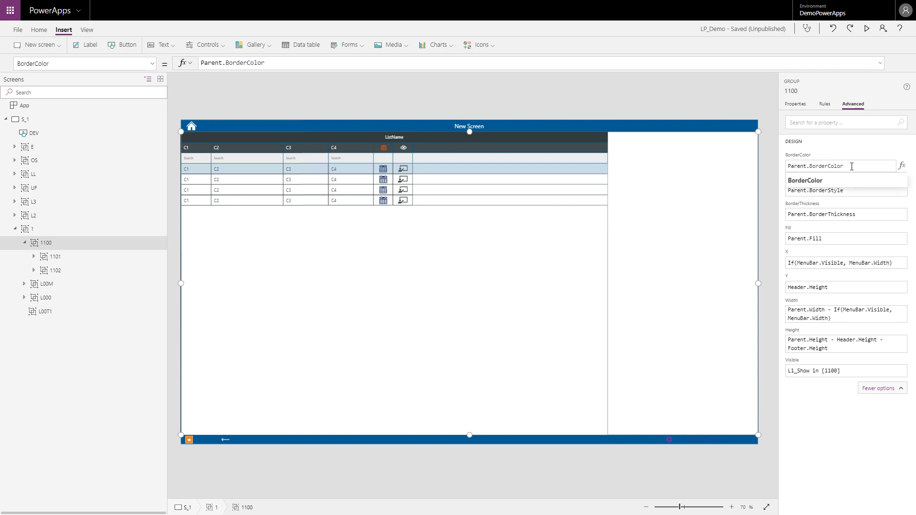
left_click_drag(852, 167, 788, 167)
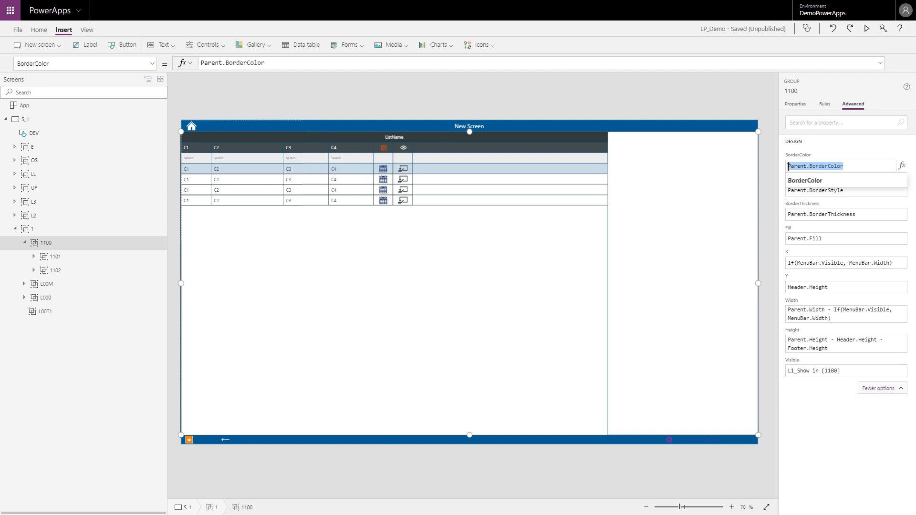
left_click(847, 192)
left_click(863, 215)
left_click(847, 239)
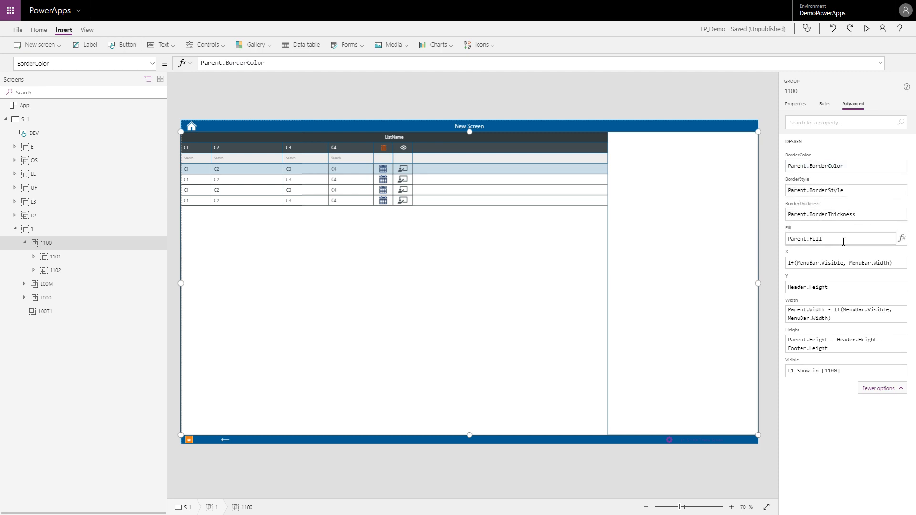
left_click(837, 287)
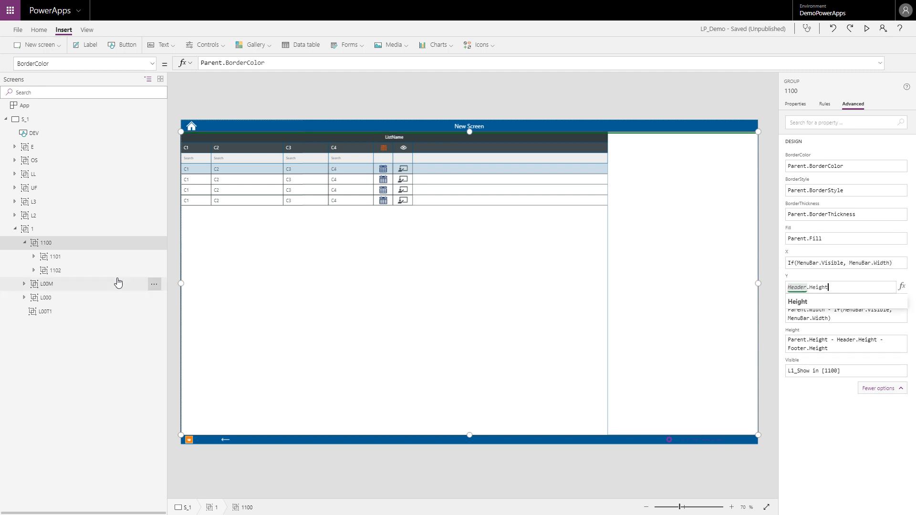
Step: Inspect group 1101, expand it, and examine the Fill formula of its title group 1101T
left_click(53, 257)
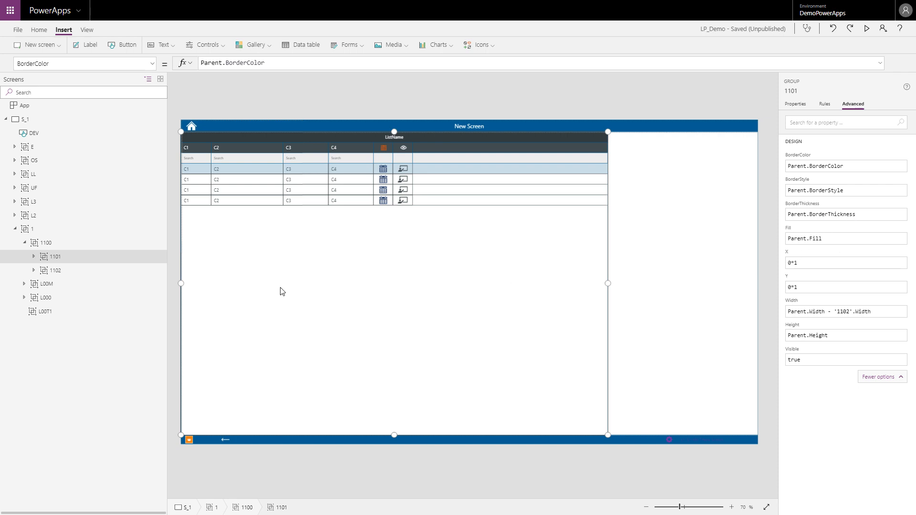
left_click(34, 257)
left_click(60, 272)
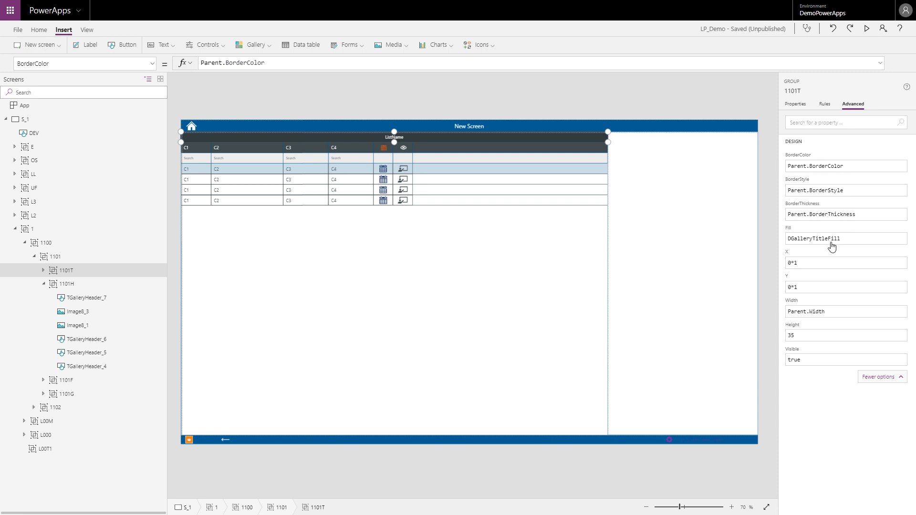
left_click_drag(848, 239, 779, 240)
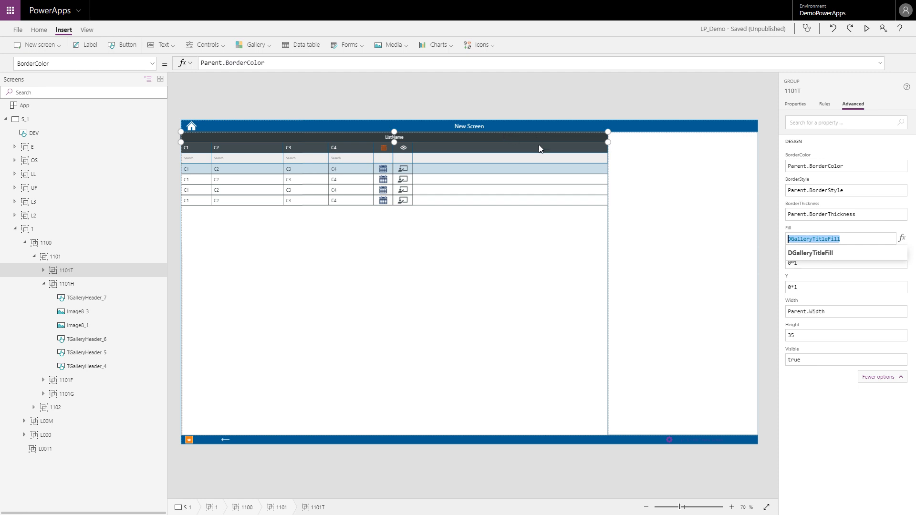
Step: Expand group 1101T and review the border, Fill and Color formulas of its title button L1101_T
left_click(43, 270)
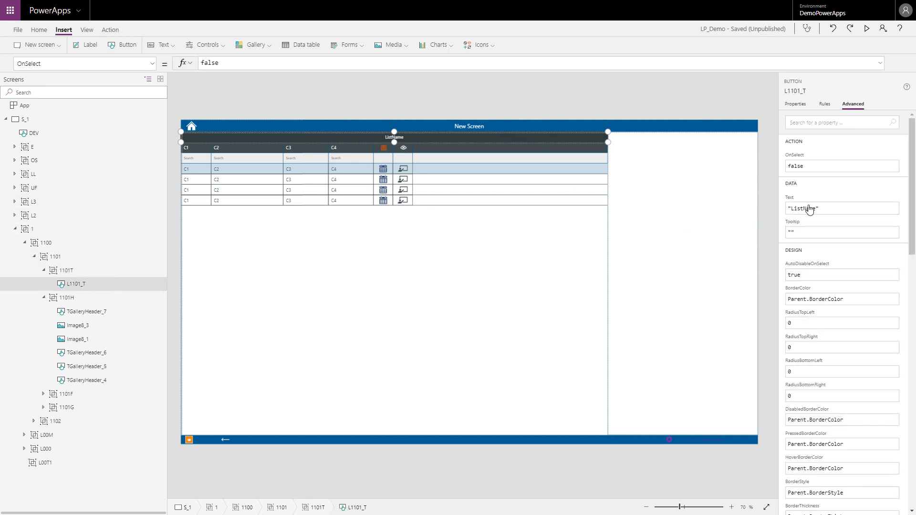
scroll(821, 286, "down", 3)
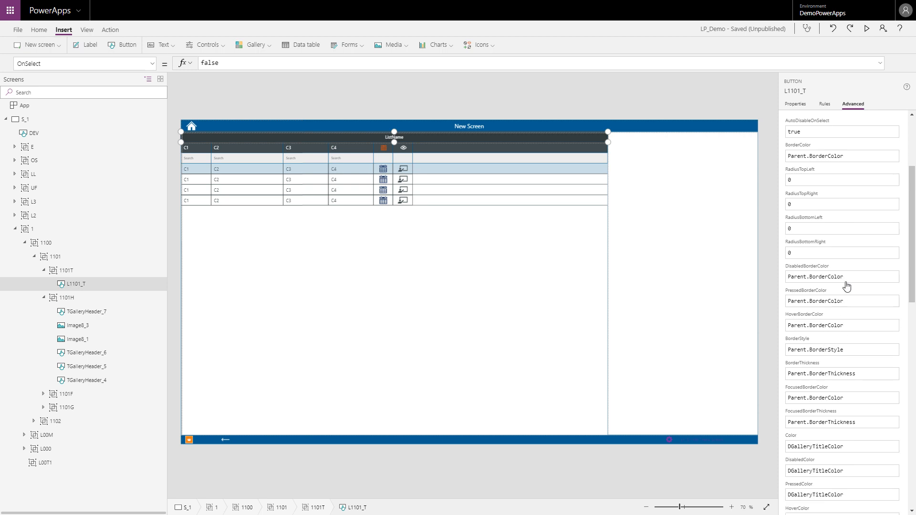
scroll(835, 287, "down", 2)
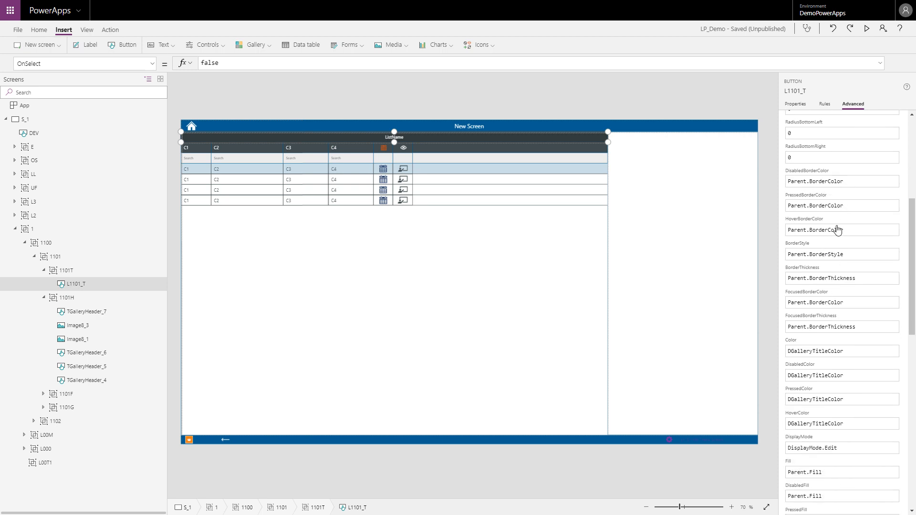
scroll(847, 323, "down", 3)
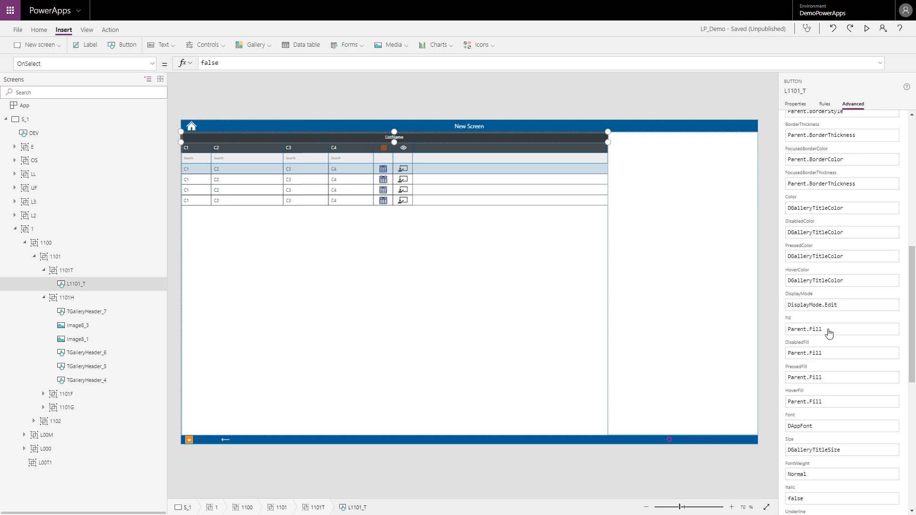
scroll(840, 334, "down", 1)
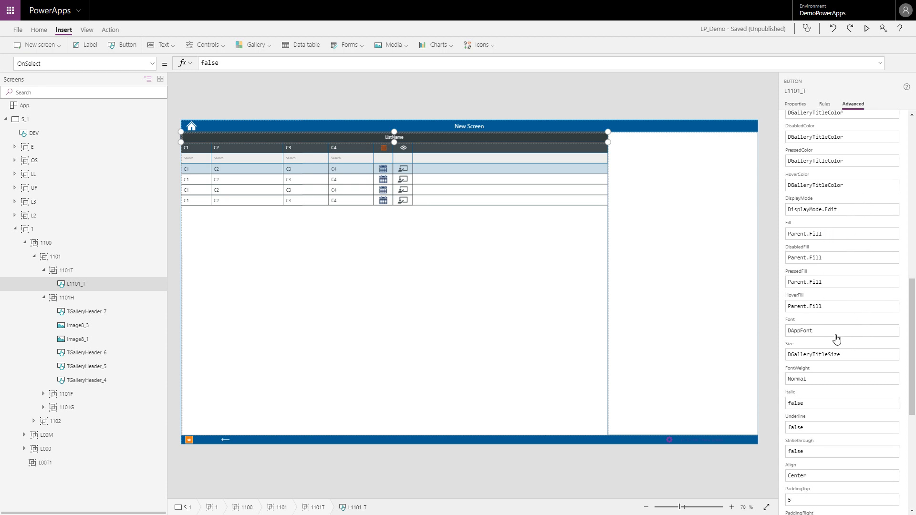
scroll(838, 381, "up", 2)
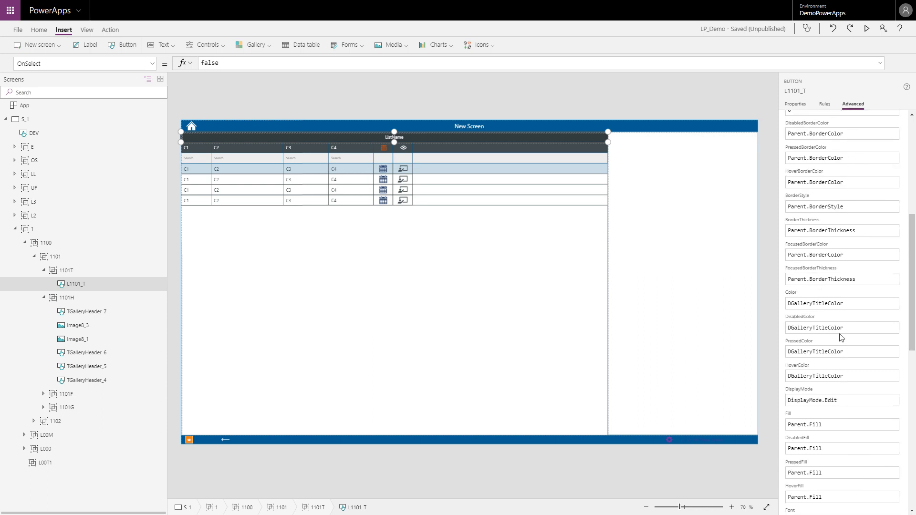
left_click(814, 305)
left_click_drag(836, 303, 778, 305)
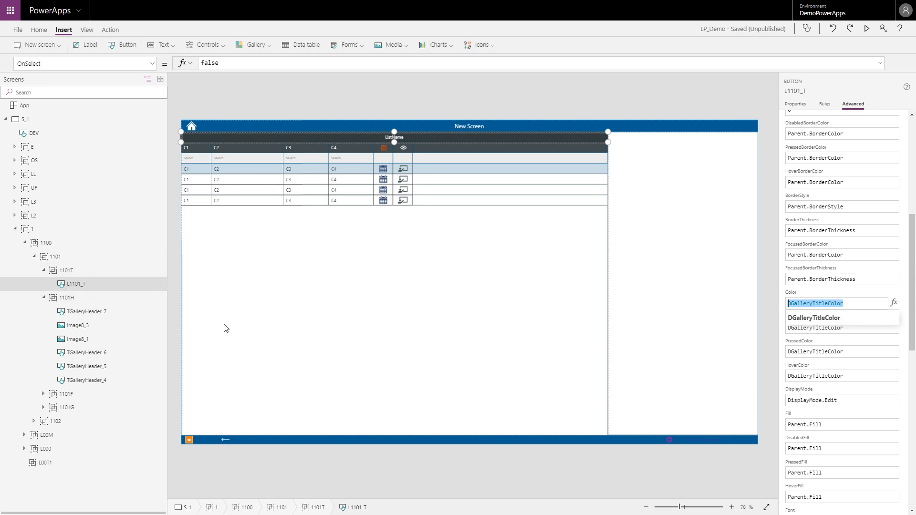
Step: Review the design properties of header group 1101H and exit the browser's full-screen view
left_click(66, 298)
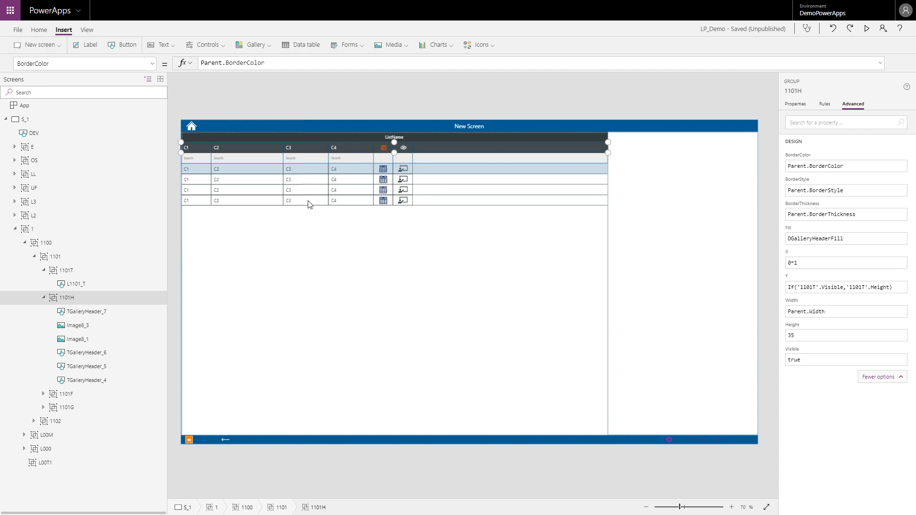
left_click(640, 252)
key("F11")
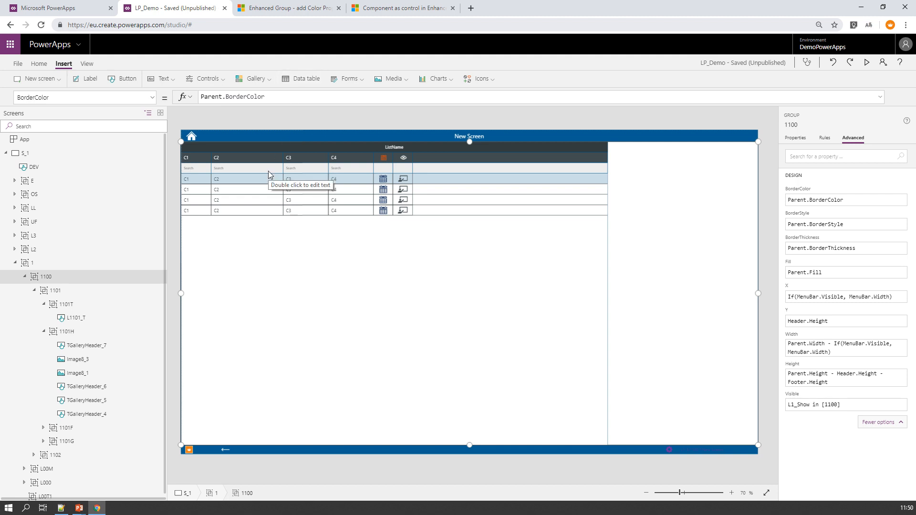
Step: Switch to the "Enhanced Group - add Color Property" idea page and read its Parent - Child request, example image and web address
left_click(273, 17)
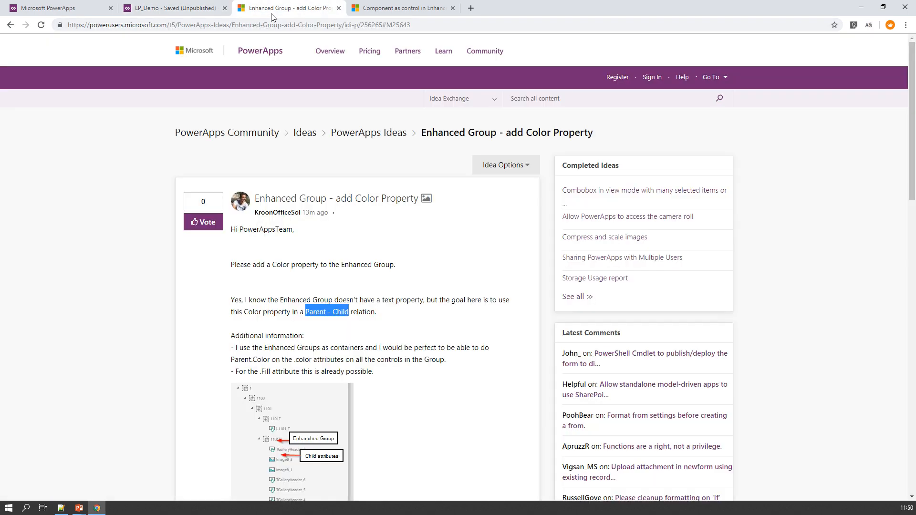
left_click(382, 317)
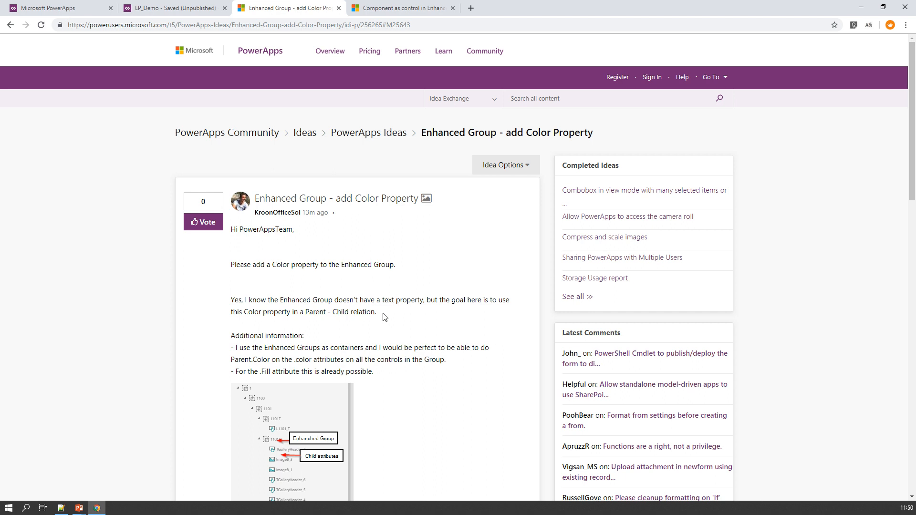
left_click_drag(383, 315, 233, 300)
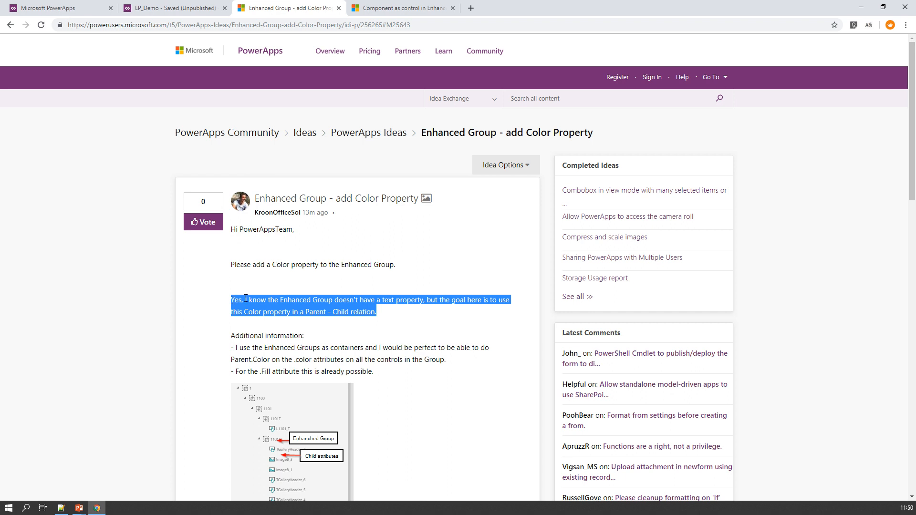
scroll(245, 299, "down", 3)
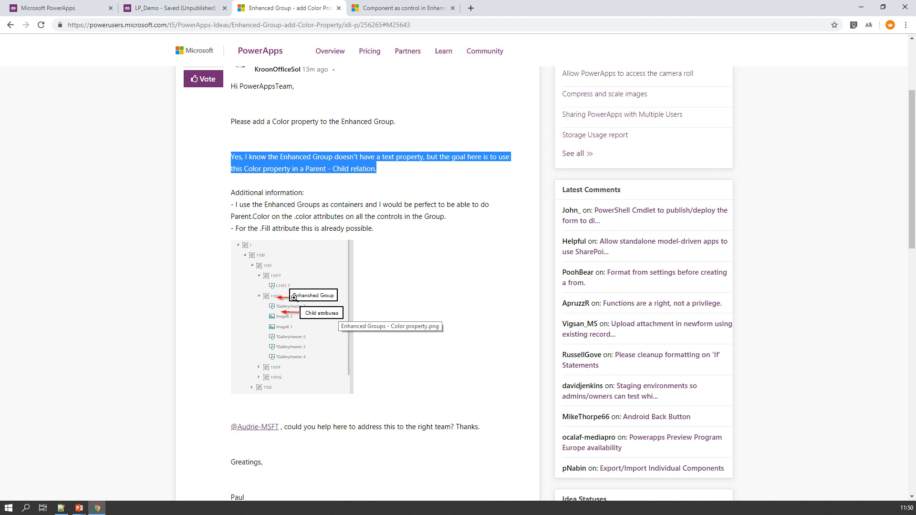
scroll(286, 48, "up", 3)
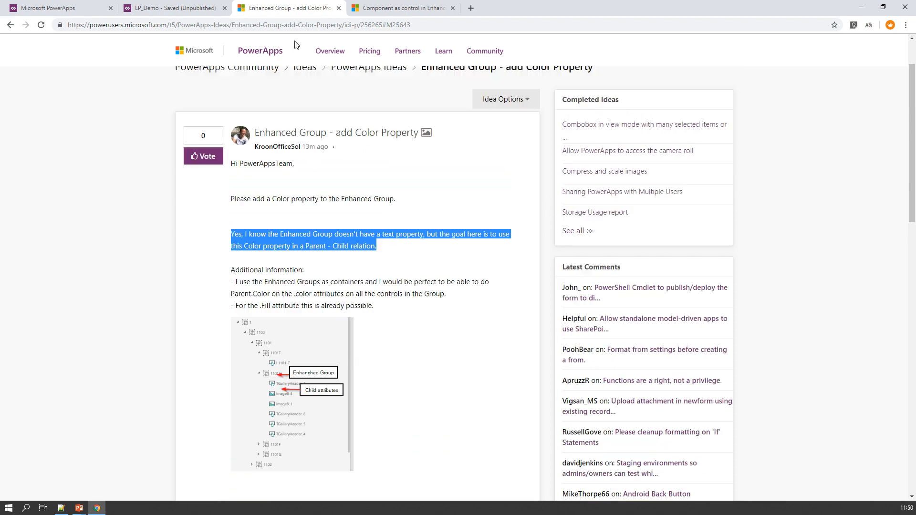
left_click(445, 28)
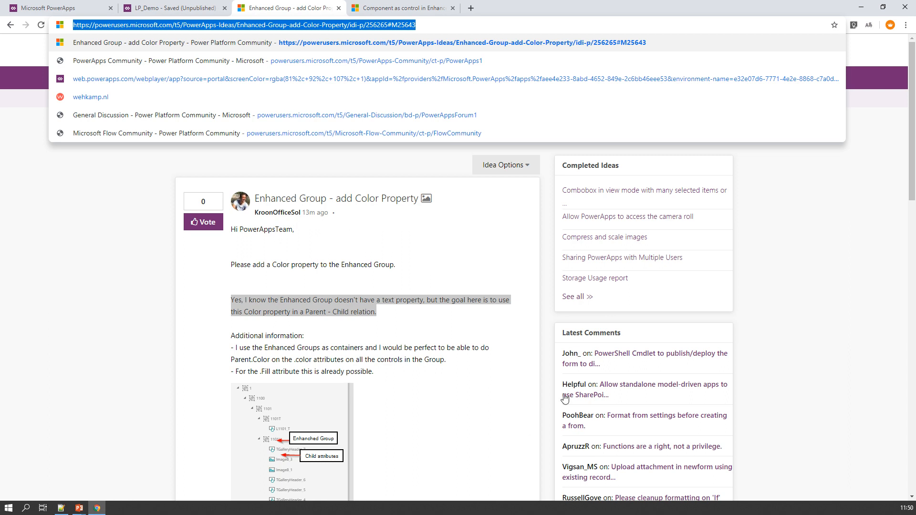
Step: Return to the LP_Demo editor, select the C1 header button TGalleryHeader_4, and examine its DisabledBorderColor formula
left_click(177, 11)
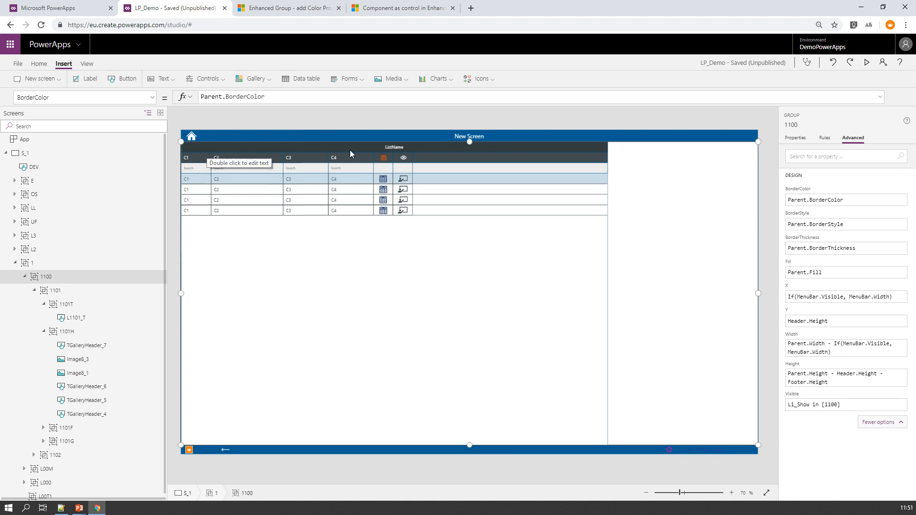
left_click(200, 158)
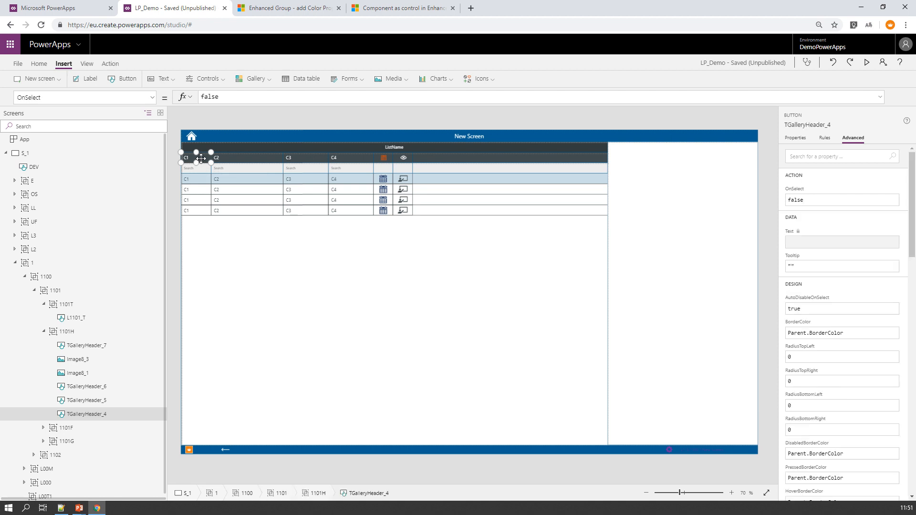
scroll(843, 368, "down", 4)
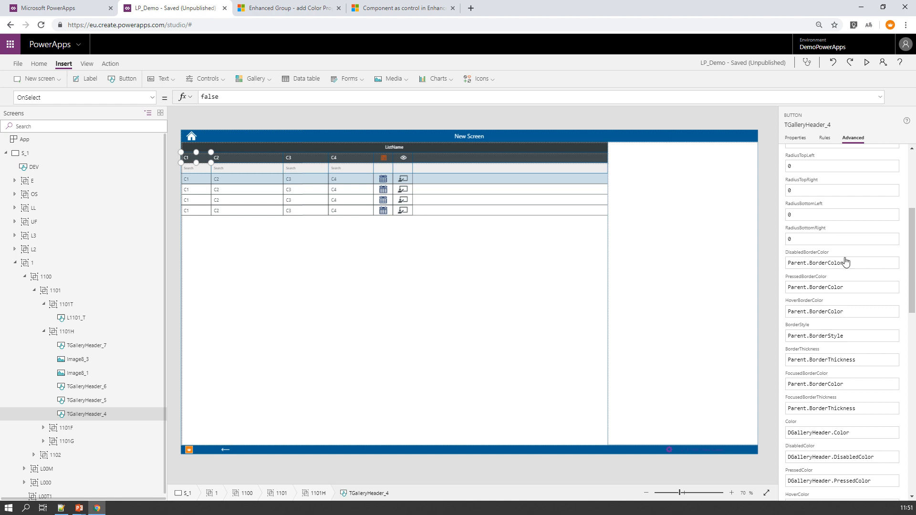
left_click(791, 264)
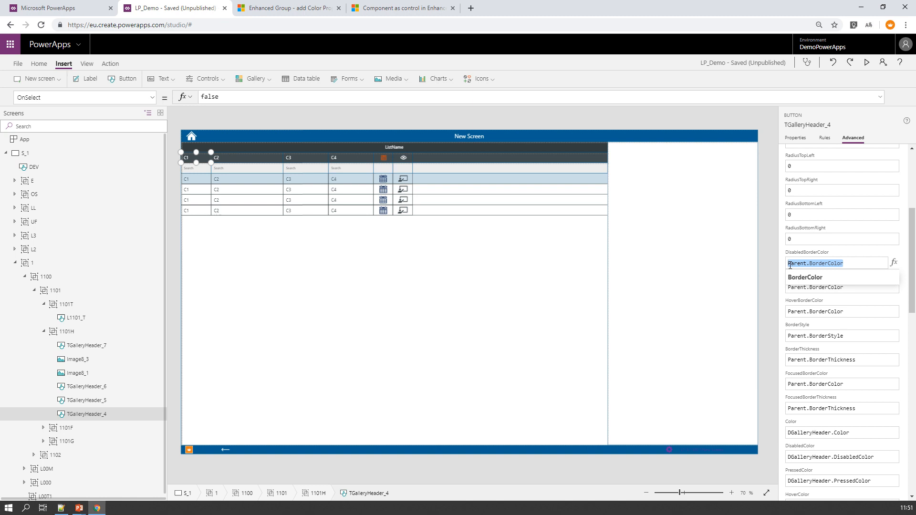
Step: Review the design properties of header group 1101H and of screen S_1
left_click(63, 334)
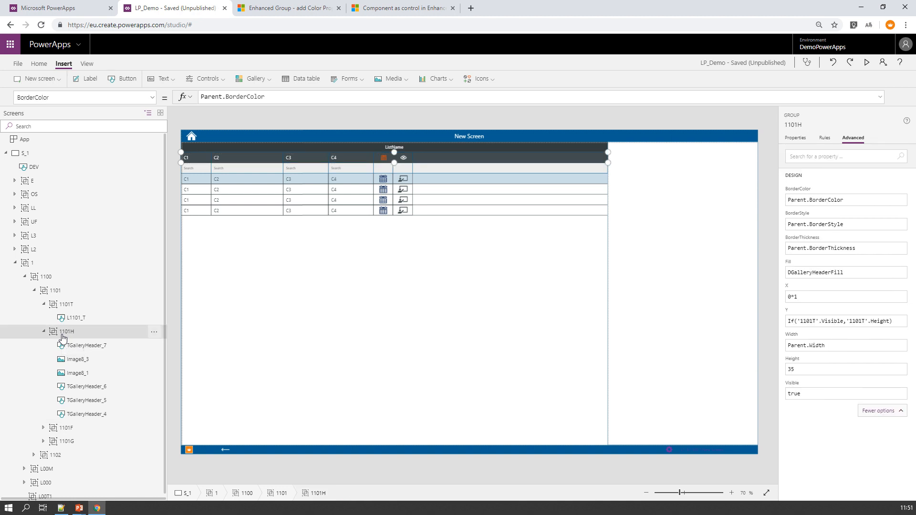
left_click(31, 157)
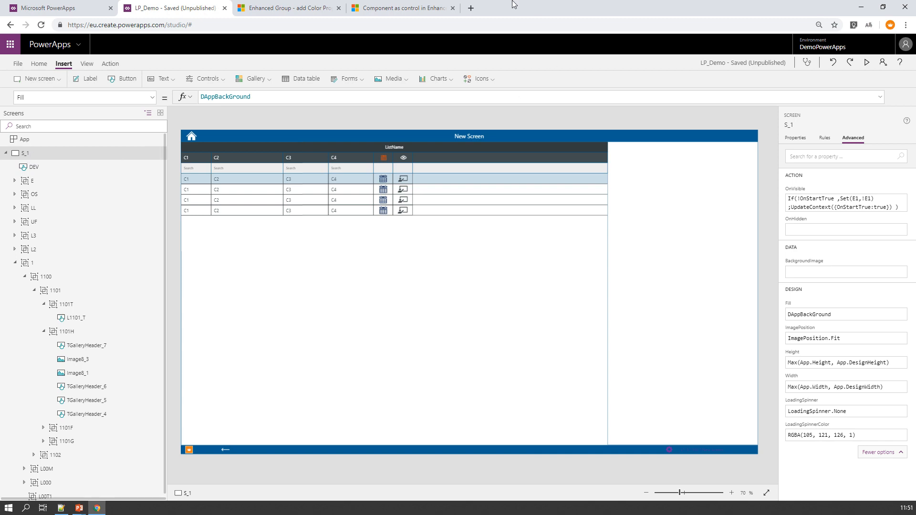
Step: Switch to the "Component as control in EnhancedGroups" idea page and read its request and voting option
left_click(418, 10)
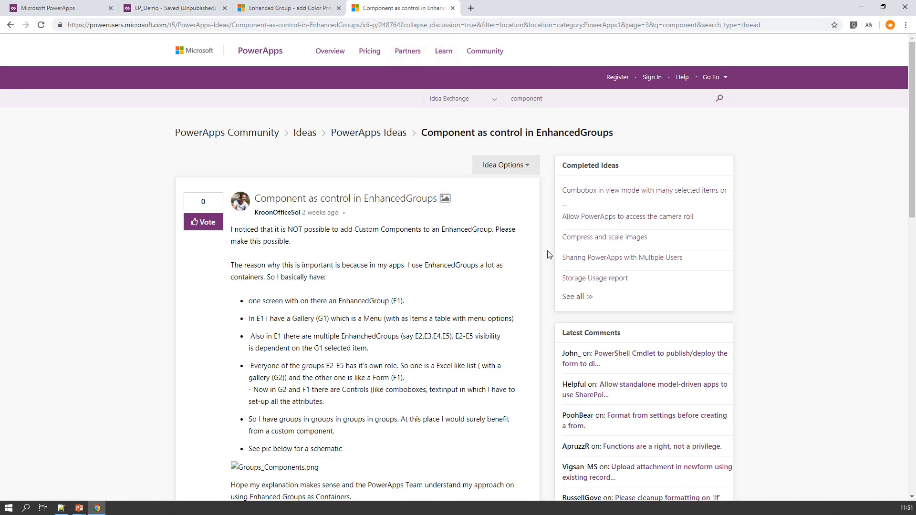
scroll(315, 363, "down", 7)
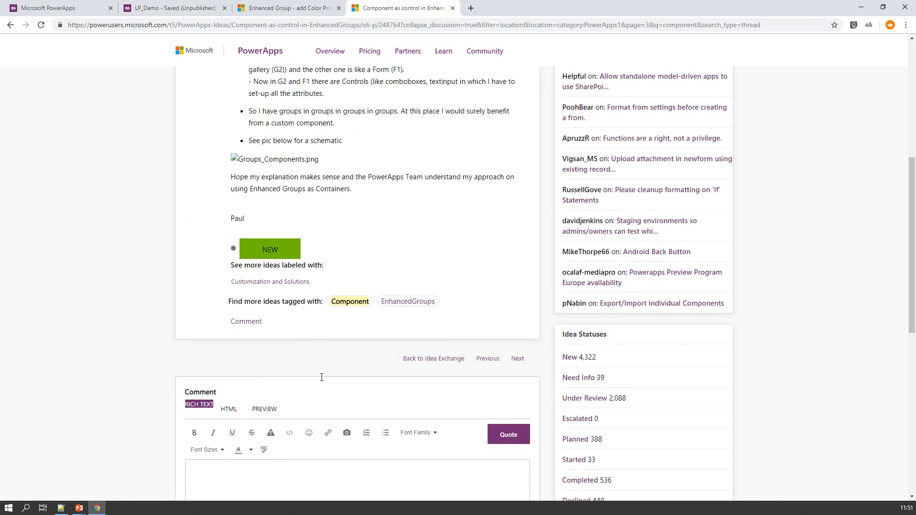
scroll(323, 381, "up", 7)
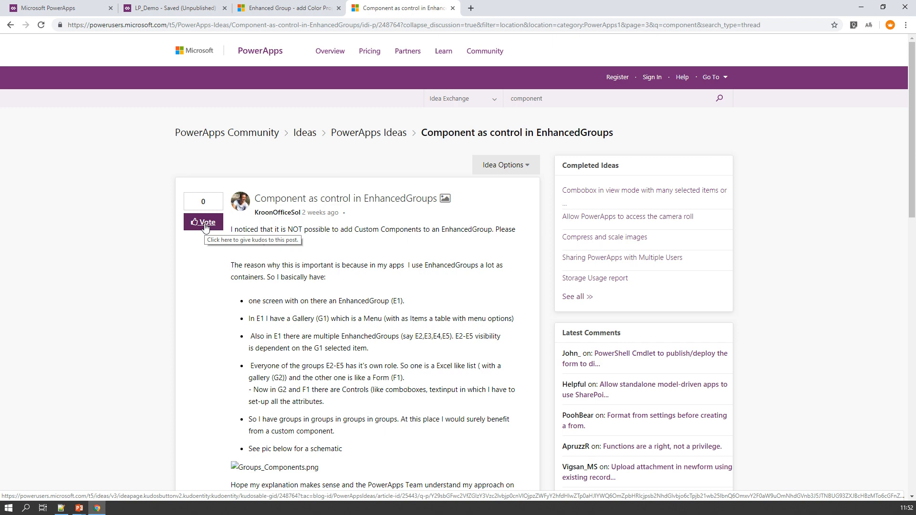
Step: Return to the LP_Demo editor, select the gallery row label 1101G10, and examine the IsSelected, DGalleryDataSelected and Parent.Fill parts of its Fill formula
left_click(172, 8)
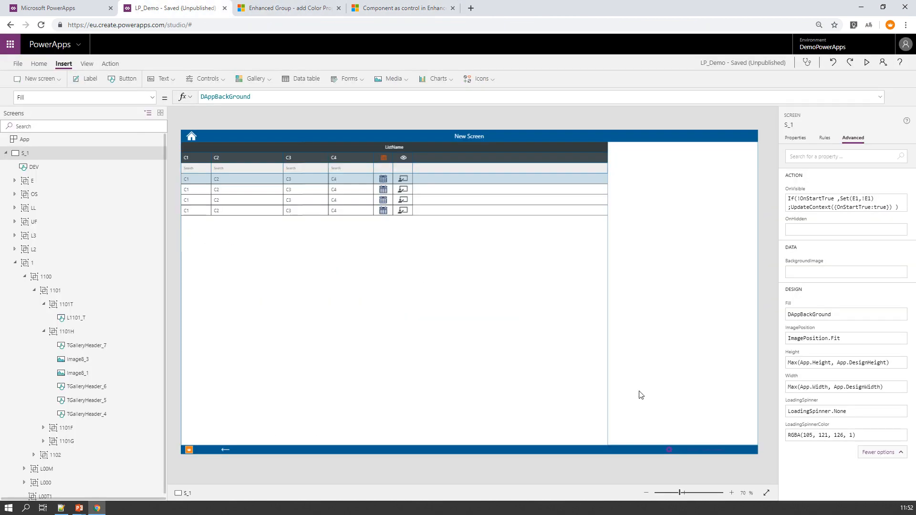
left_click(597, 184)
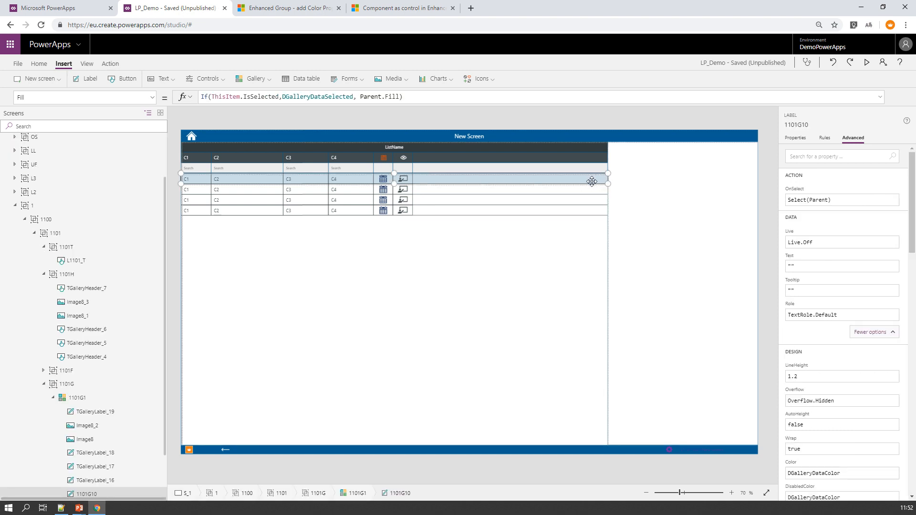
scroll(84, 382, "down", 2)
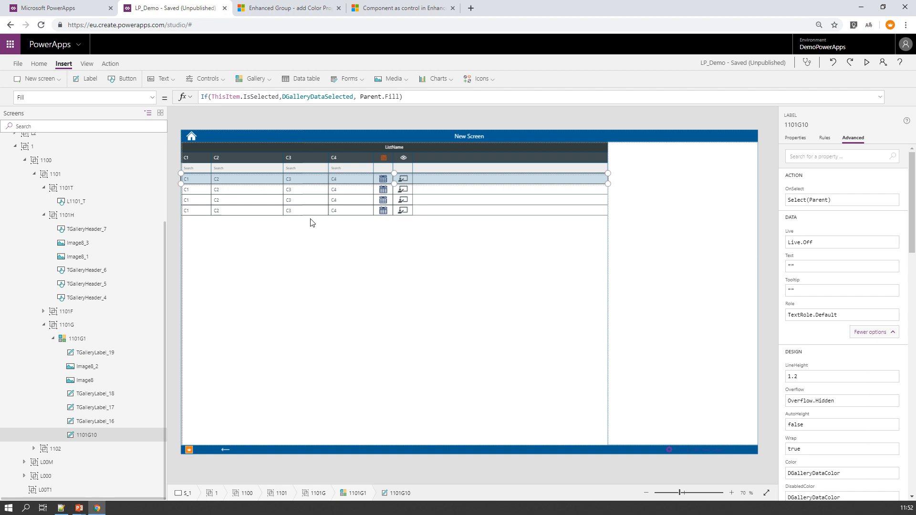
left_click(444, 97)
double_click(221, 97)
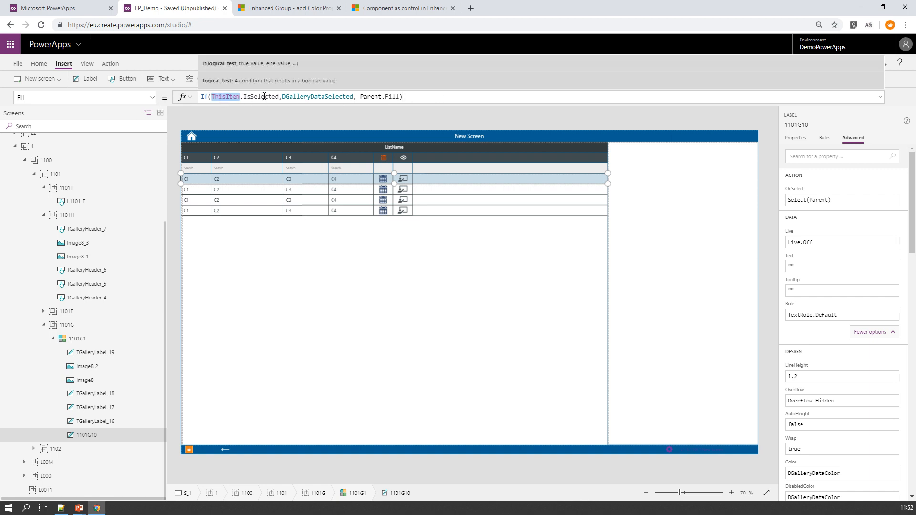
left_click_drag(282, 97, 400, 98)
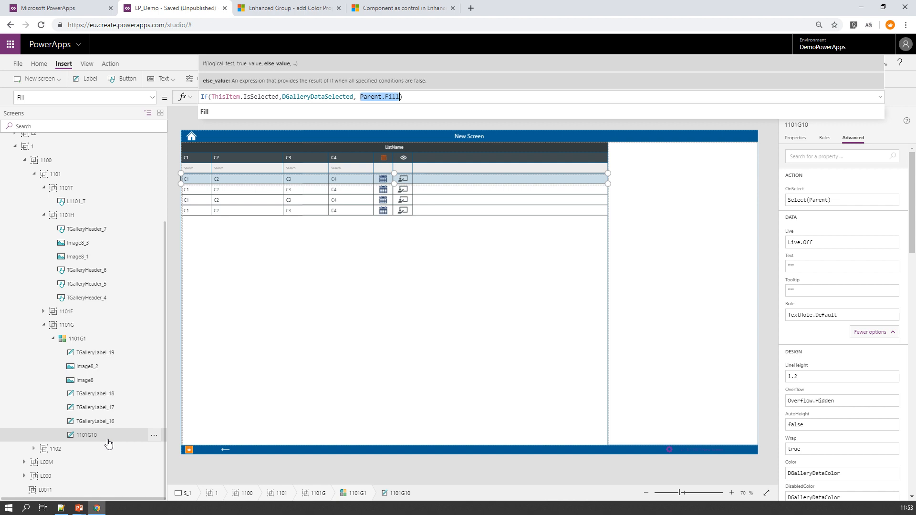
Step: Select gallery 1101G1 and look through the insertable icons and shapes as far as the Rectangle shape
left_click(254, 426)
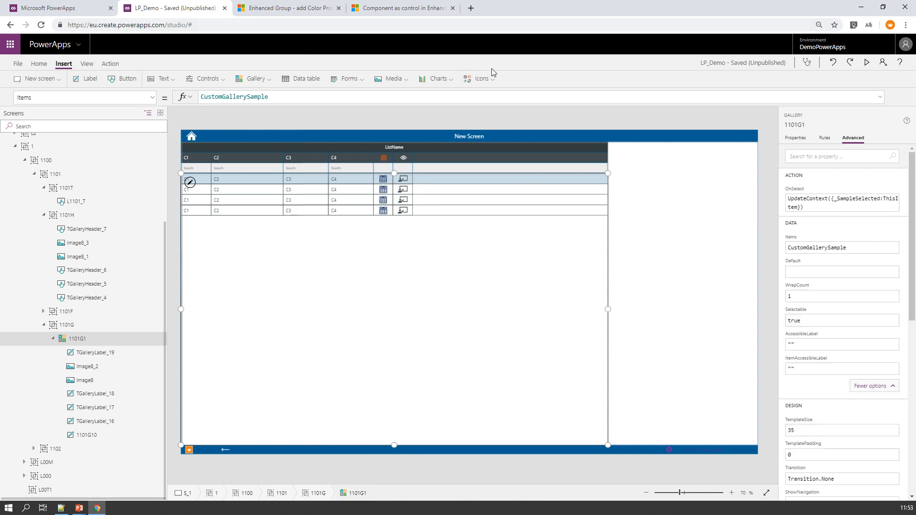
left_click(485, 83)
left_click(494, 83)
scroll(527, 189, "down", 5)
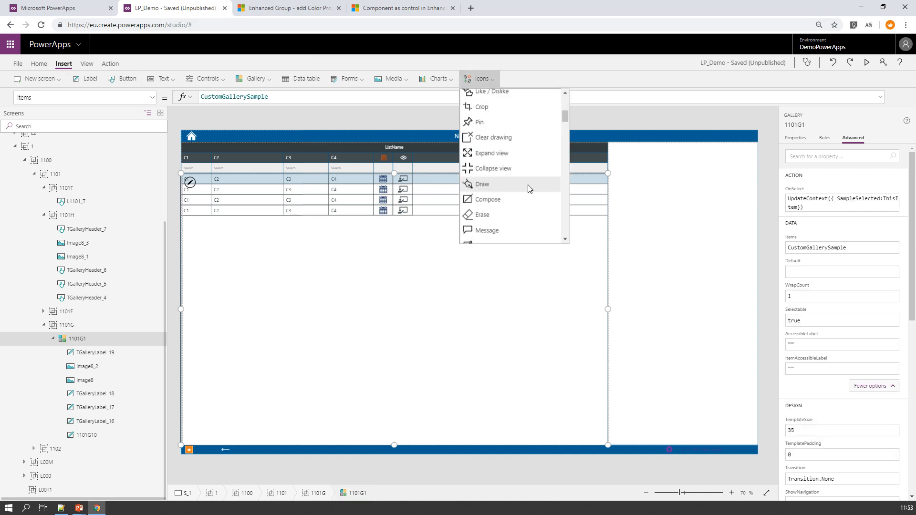
scroll(528, 197, "down", 10)
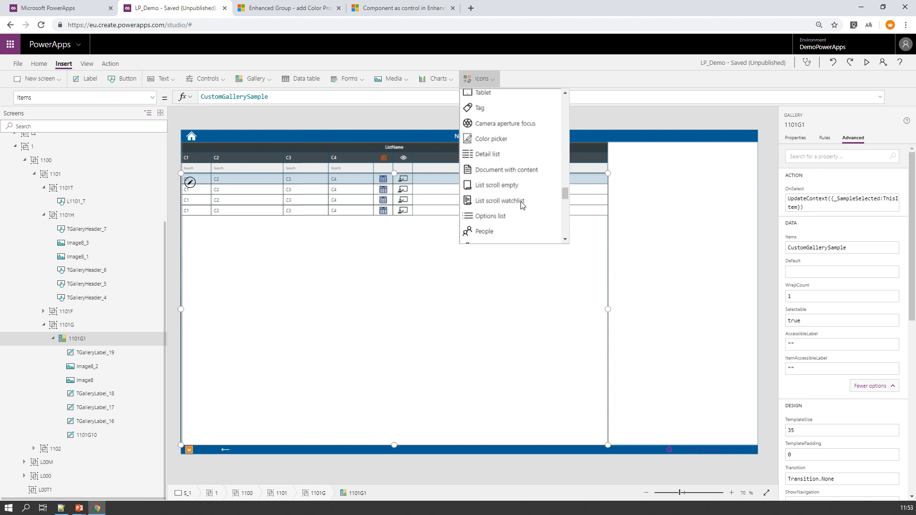
scroll(521, 203, "down", 8)
scroll(503, 173, "up", 4)
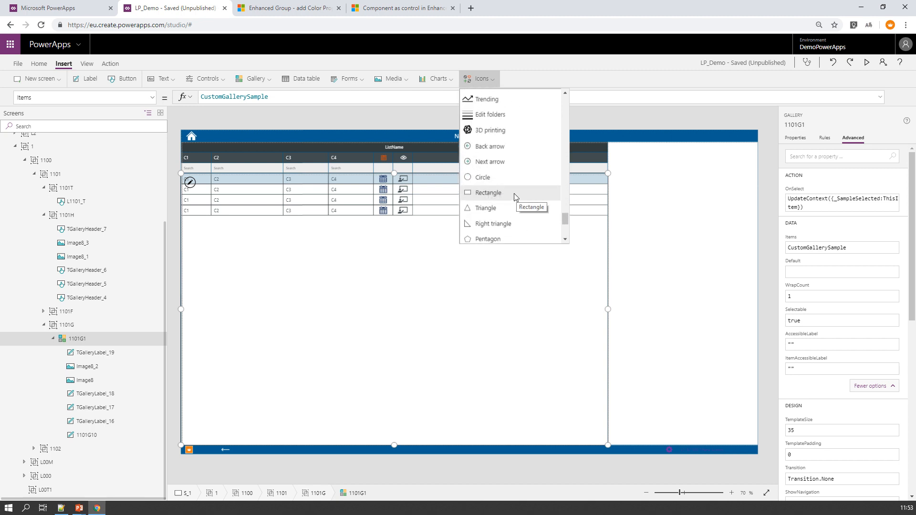
Step: Reselect the row label 1101G10 and preview the app to view the selected-row highlight
left_click(83, 439)
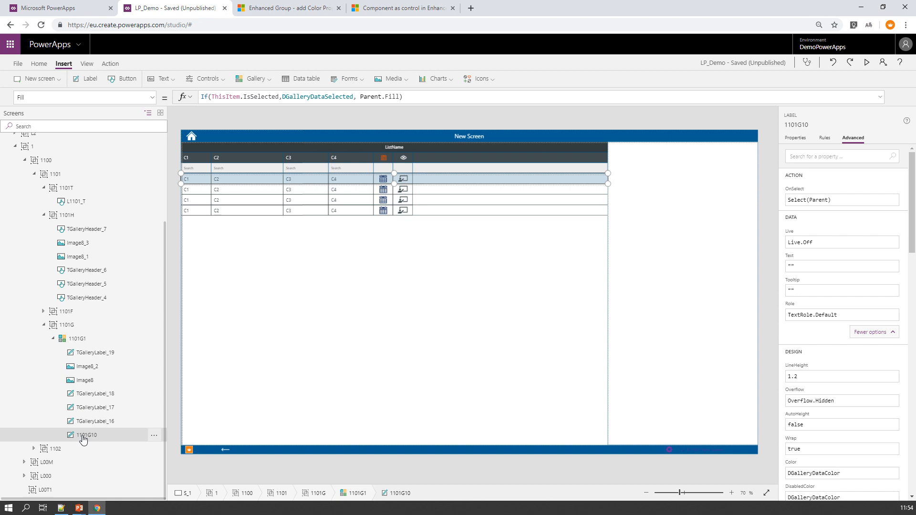
key("F5")
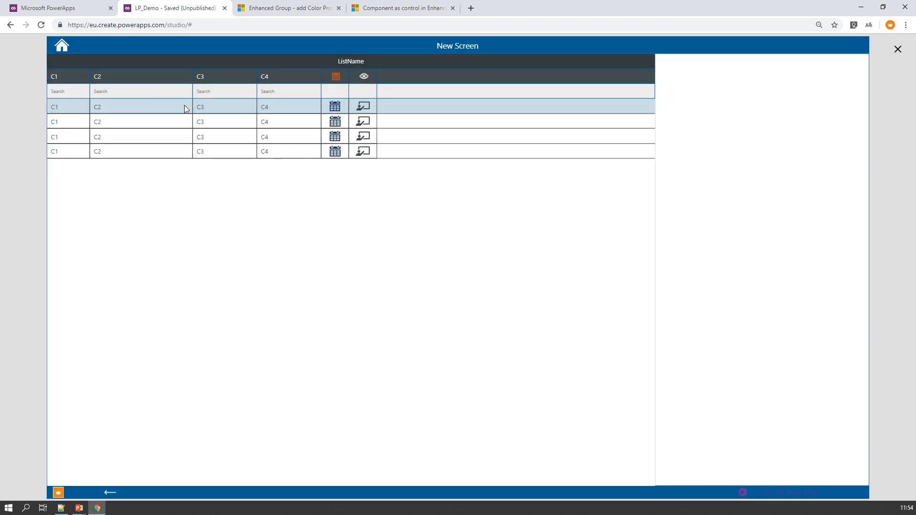